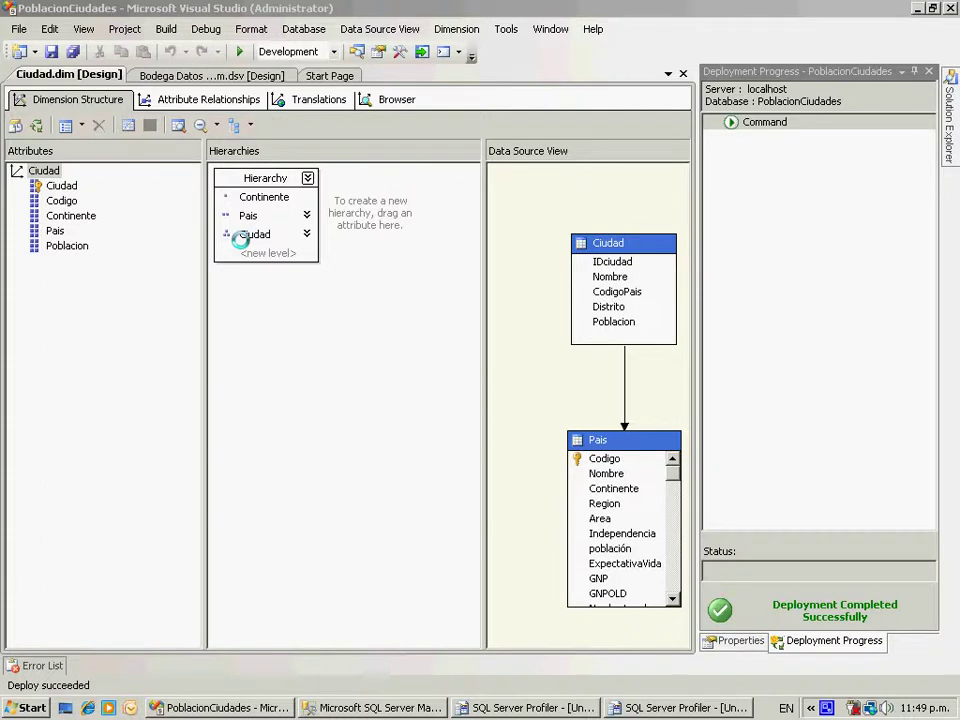
Browse the Ciudad dimension's hierarchy members, switch to both SQL Server Profiler windows and clear the MDX query trace.
{"action": "left_click", "coordinate": [392, 97]}
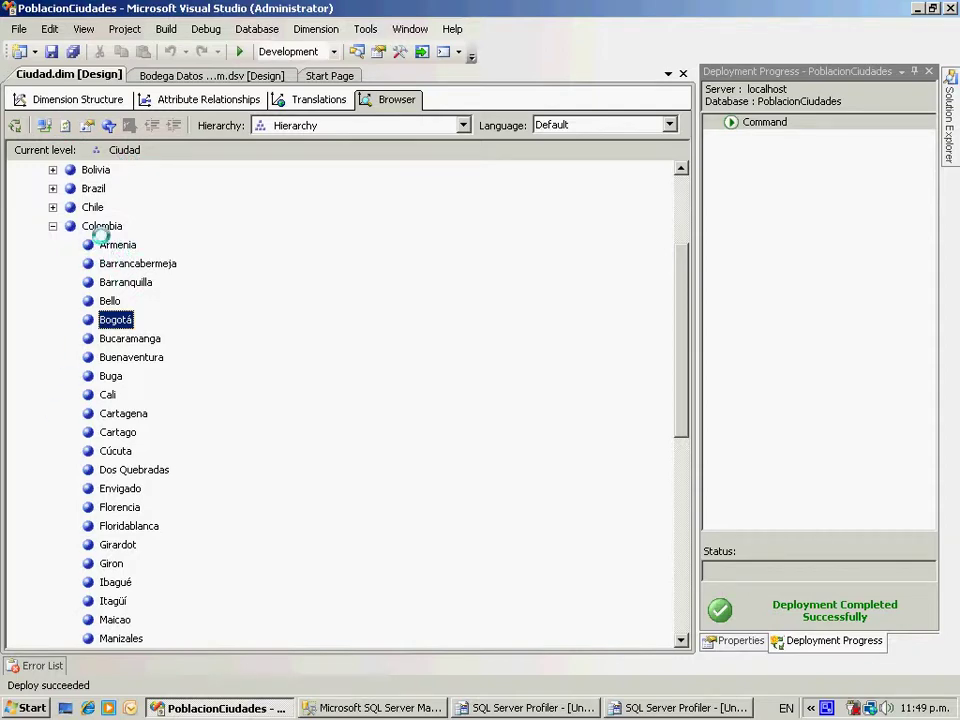
{"action": "left_click", "coordinate": [560, 708]}
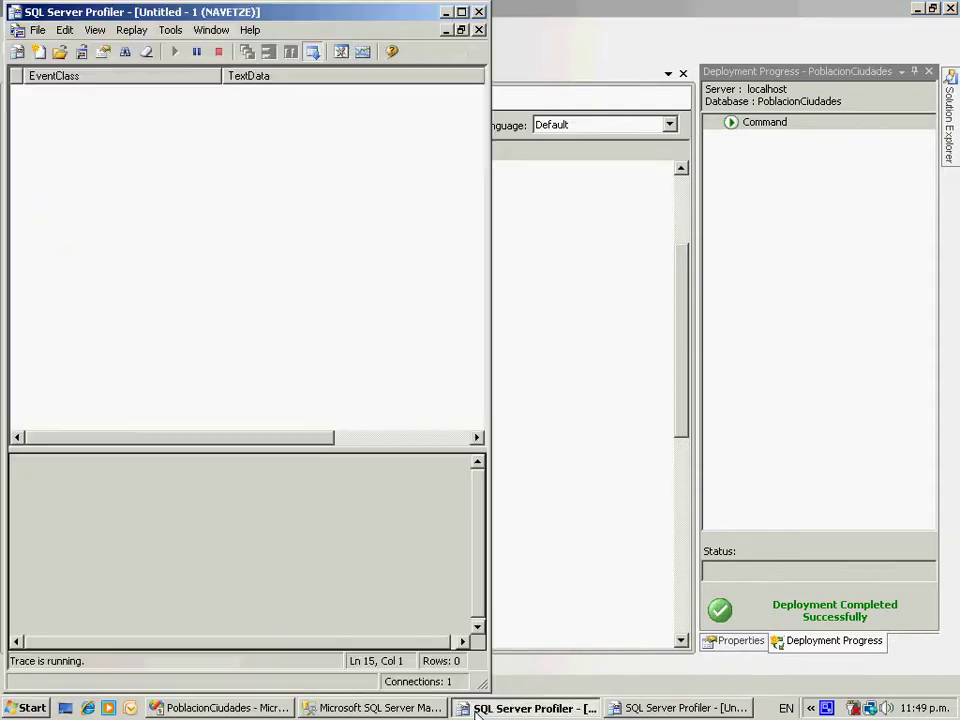
{"action": "left_click", "coordinate": [614, 708]}
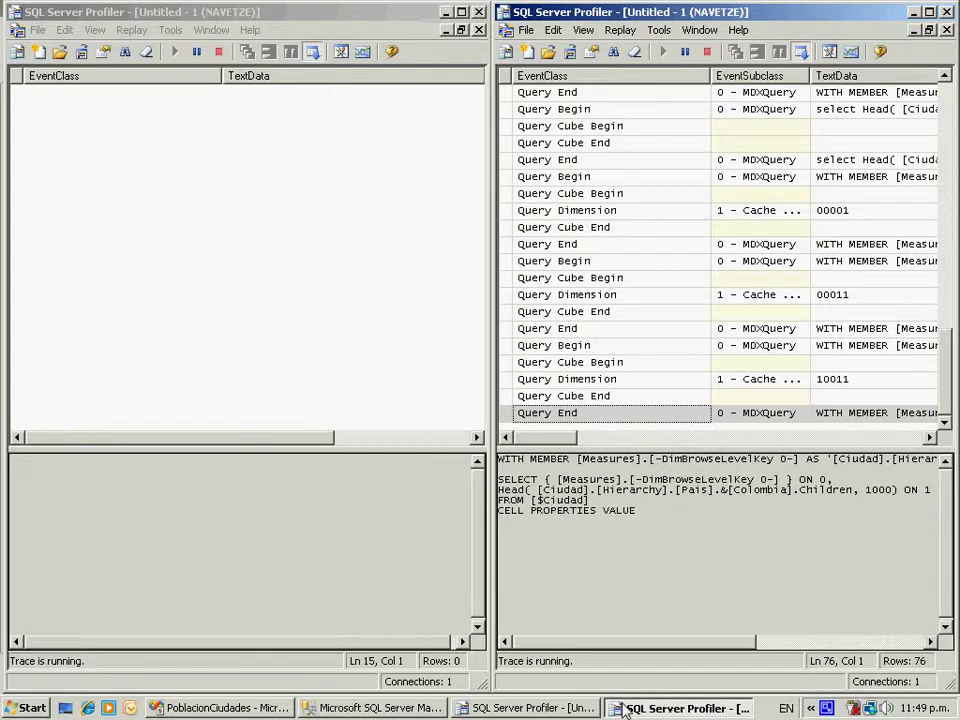
{"action": "left_click", "coordinate": [637, 55]}
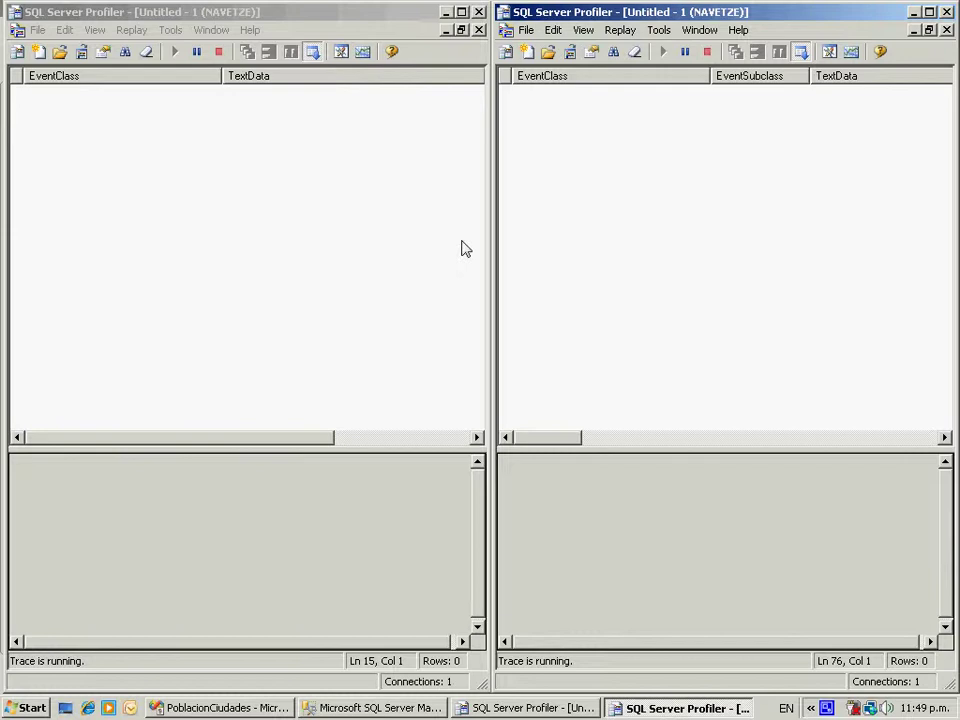
In SQL Server Management Studio, execute only the UPDATE on v_ciudades that changes the city 'Bogotá' to 'Santafé de Bogotá'.
{"action": "left_click", "coordinate": [406, 709]}
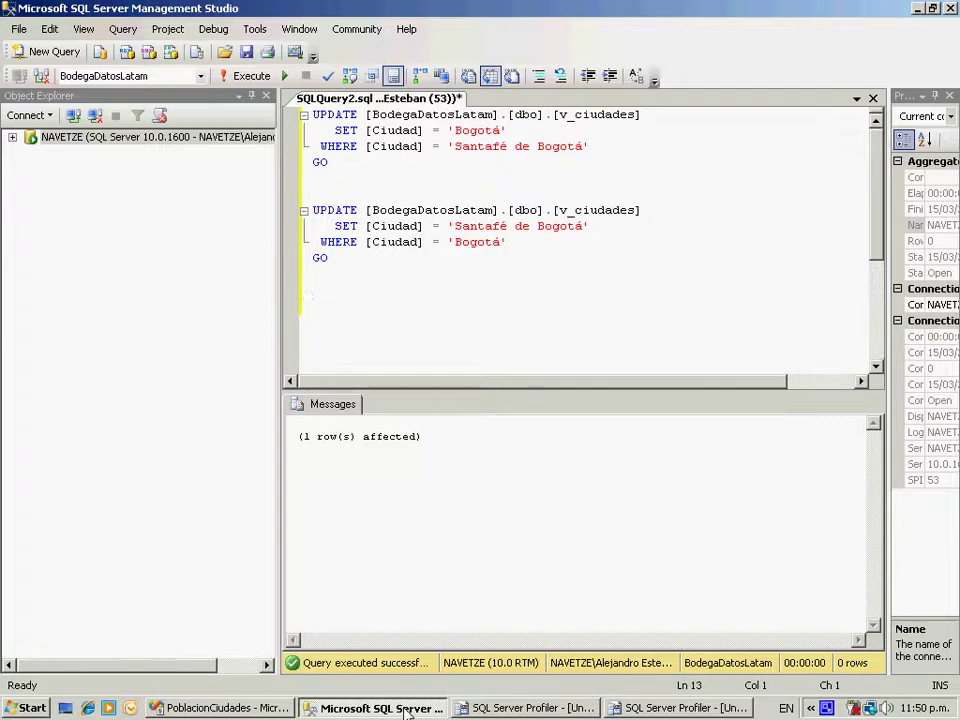
{"action": "left_click", "coordinate": [215, 708]}
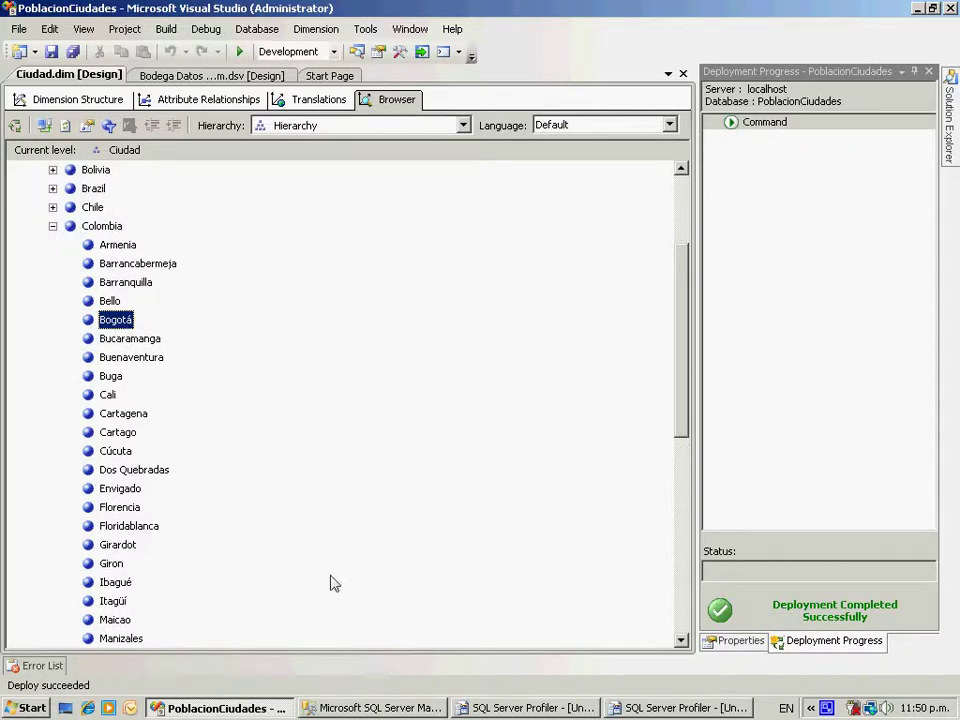
{"action": "left_click", "coordinate": [372, 707]}
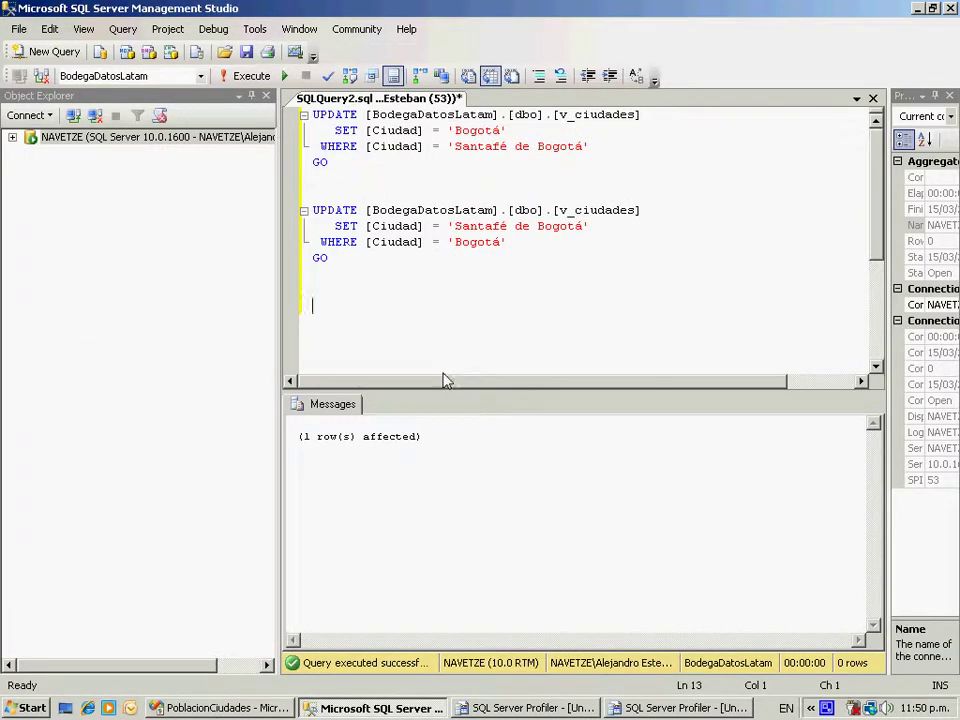
{"action": "left_click_drag", "start_coordinate": [469, 297], "coordinate": [305, 215]}
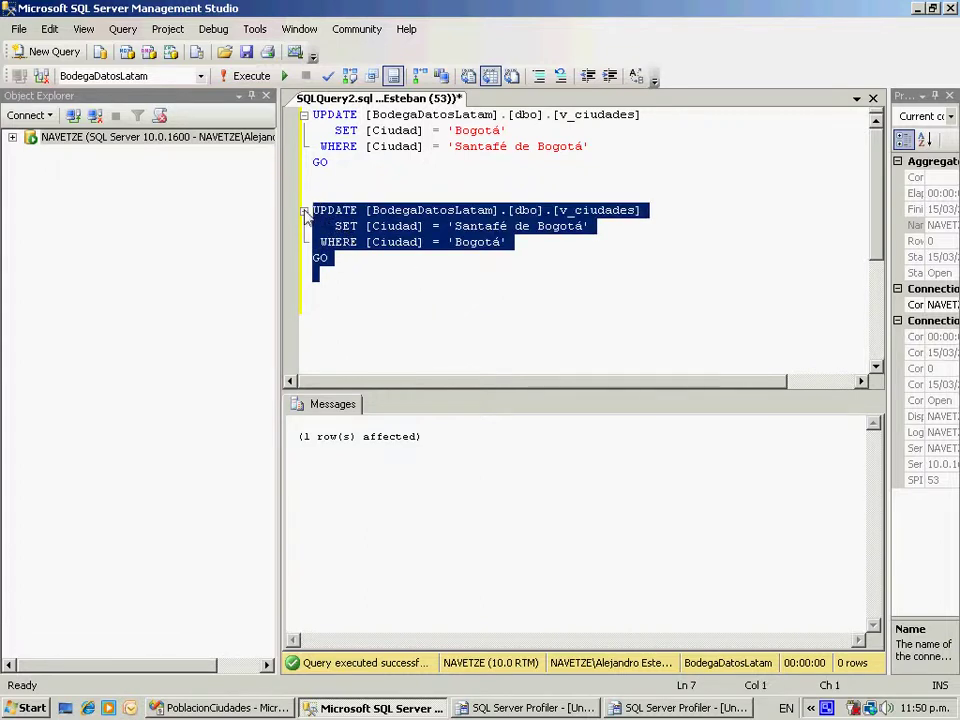
{"action": "key", "text": "F5"}
Switch to Visual Studio and refresh the Ciudad dimension browser to check the Bogotá member under Colombia.
{"action": "left_click", "coordinate": [167, 708]}
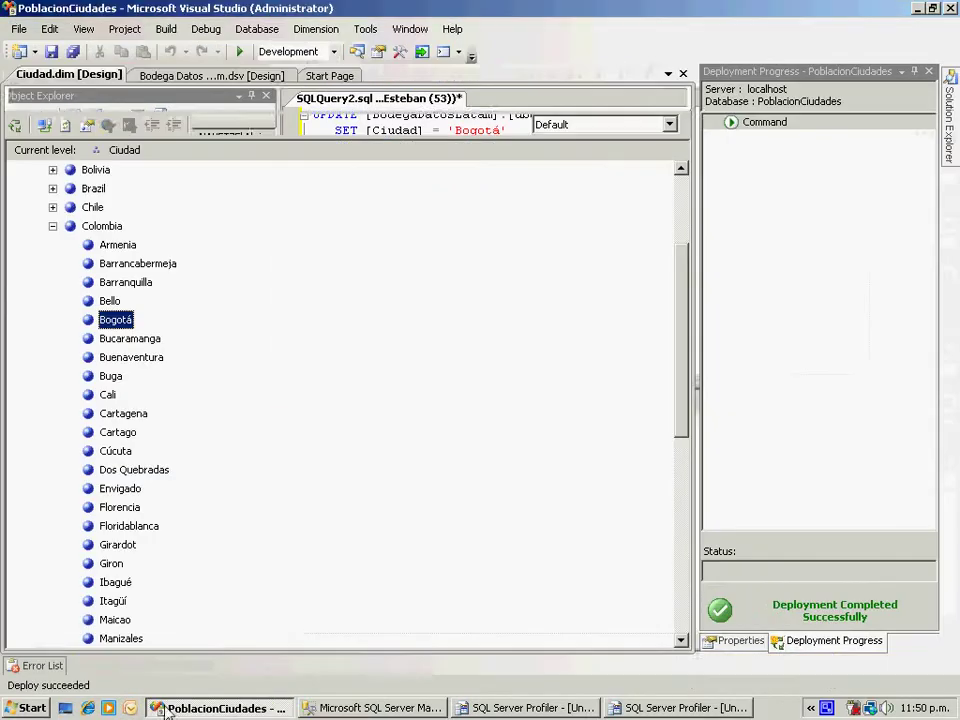
{"action": "left_click", "coordinate": [62, 129]}
{"action": "left_click", "coordinate": [62, 129]}
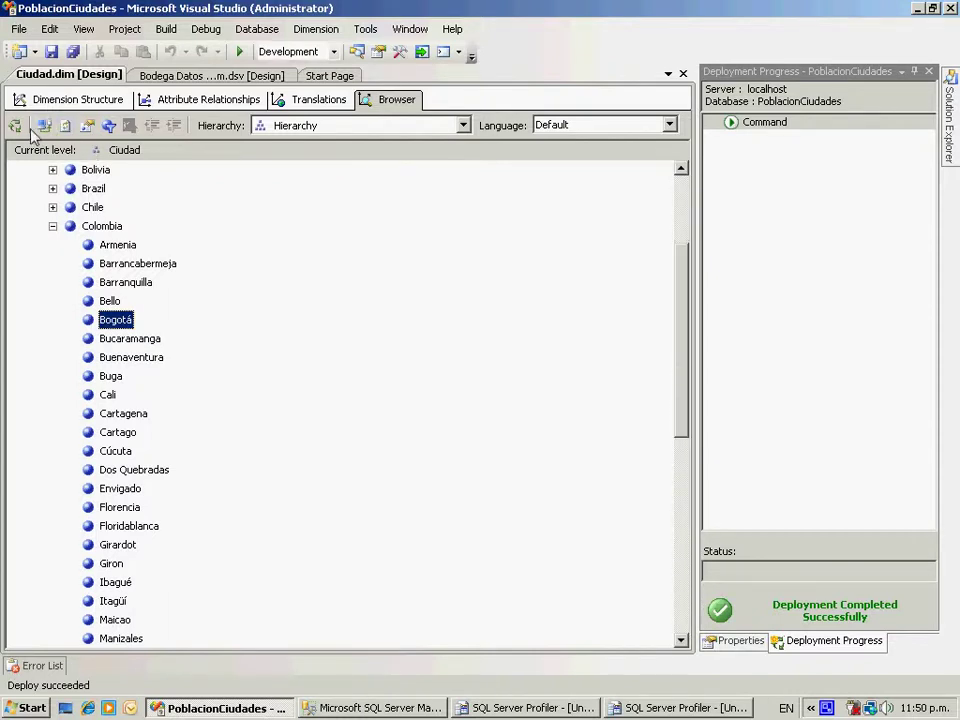
Process the Ciudad dimension with Process Update and refresh its hierarchy in the dimension browser.
{"action": "left_click", "coordinate": [15, 127]}
{"action": "left_click", "coordinate": [640, 646]}
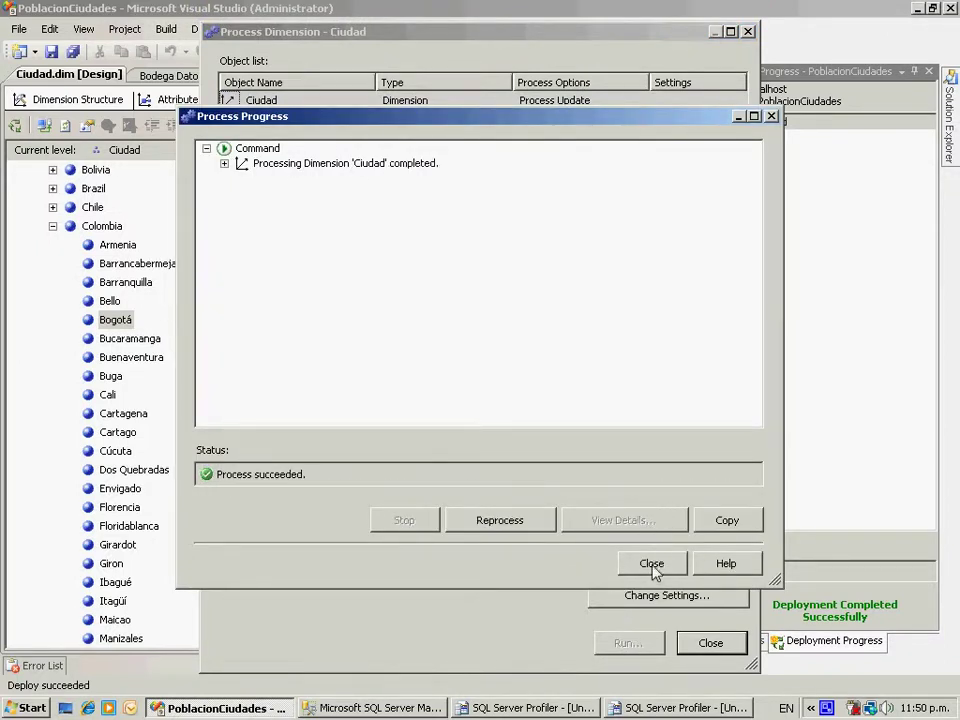
{"action": "left_click", "coordinate": [652, 563]}
{"action": "left_click", "coordinate": [690, 640]}
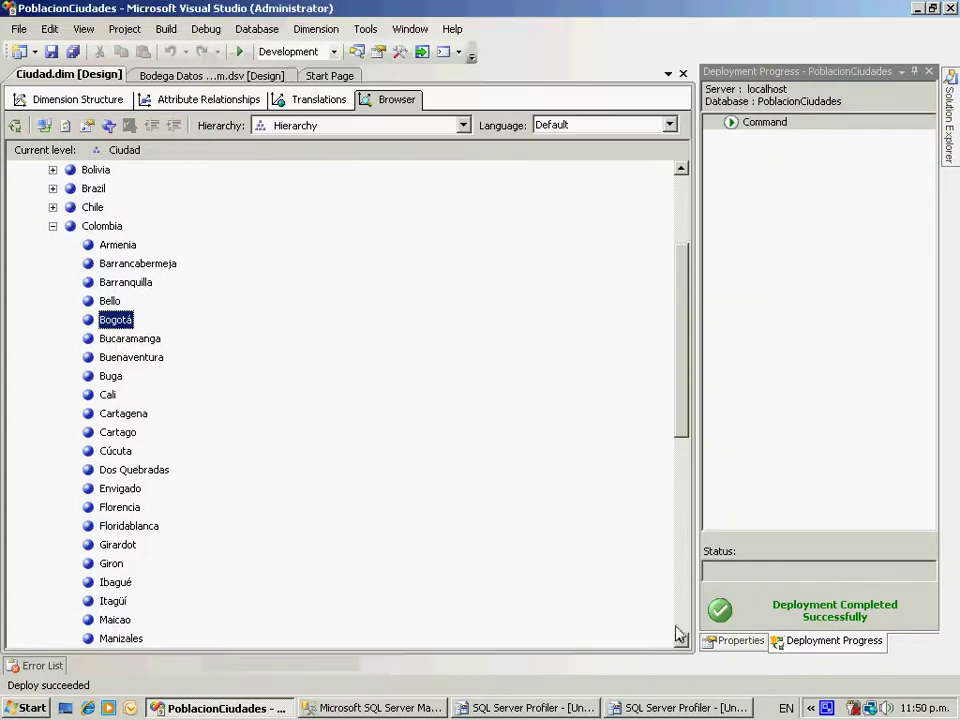
{"action": "left_click", "coordinate": [64, 125]}
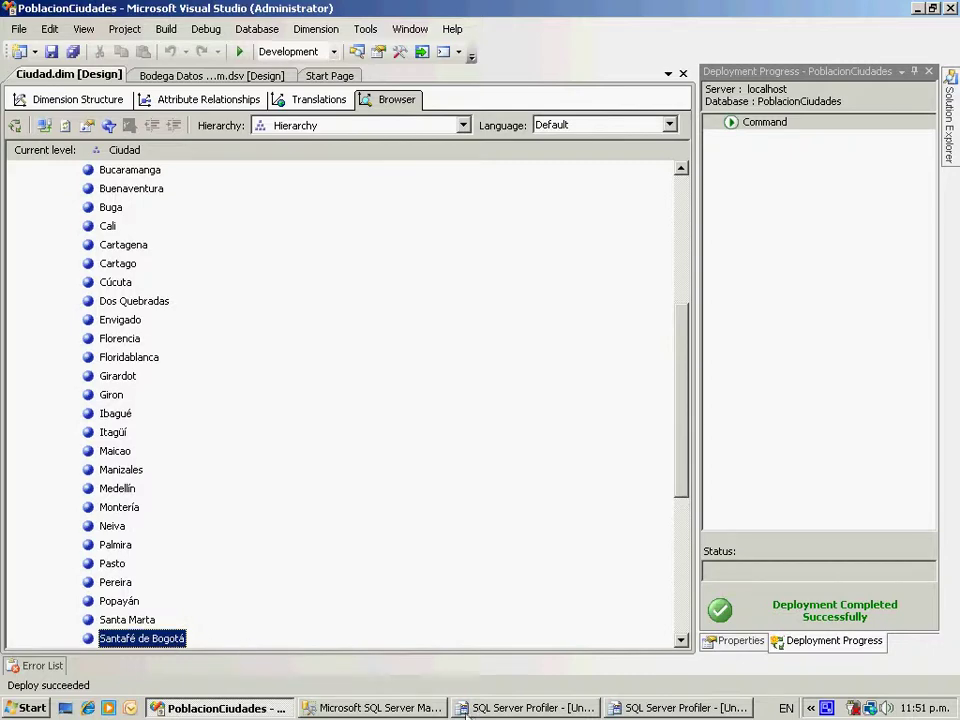
Switch to SQL Server Profiler and clear both the SQL batch trace and the MDX query trace.
{"action": "left_click", "coordinate": [512, 712]}
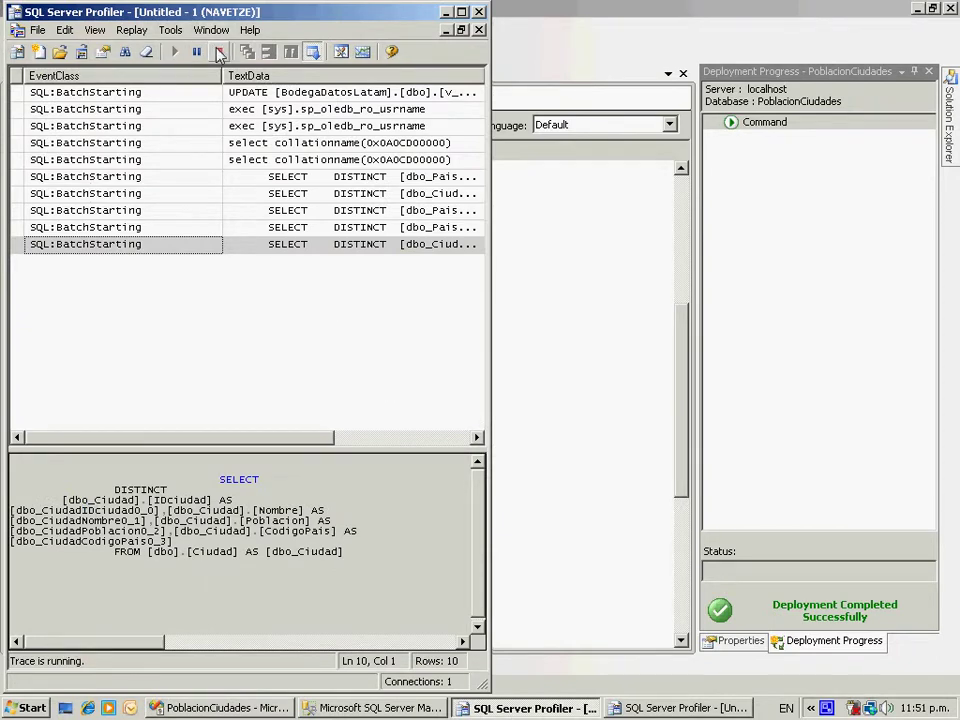
{"action": "left_click", "coordinate": [148, 52]}
{"action": "left_click", "coordinate": [660, 708]}
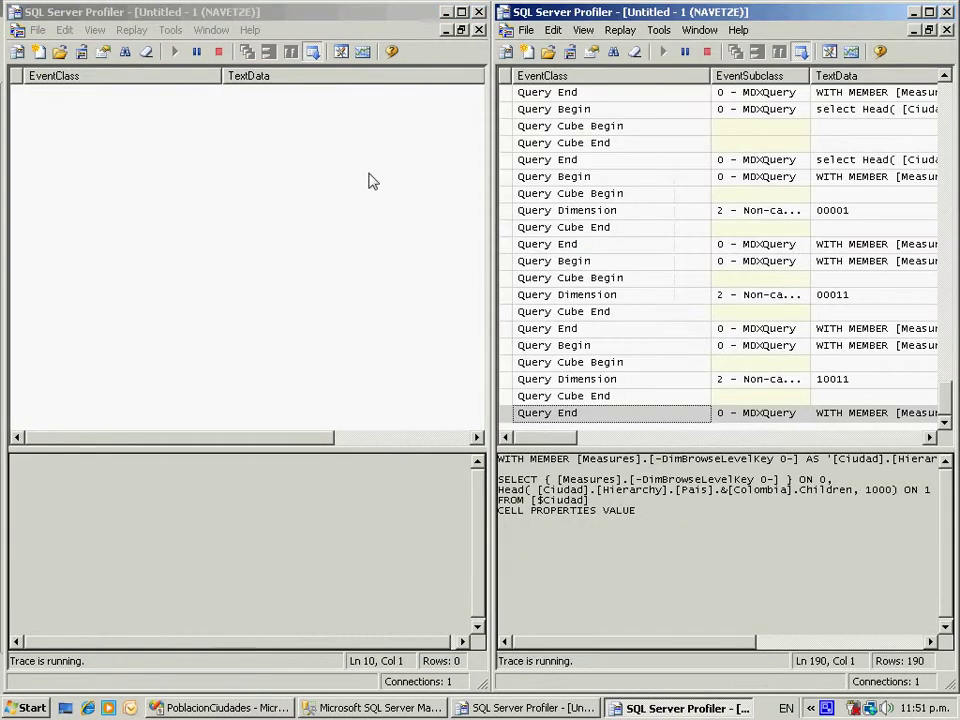
{"action": "left_click", "coordinate": [634, 52]}
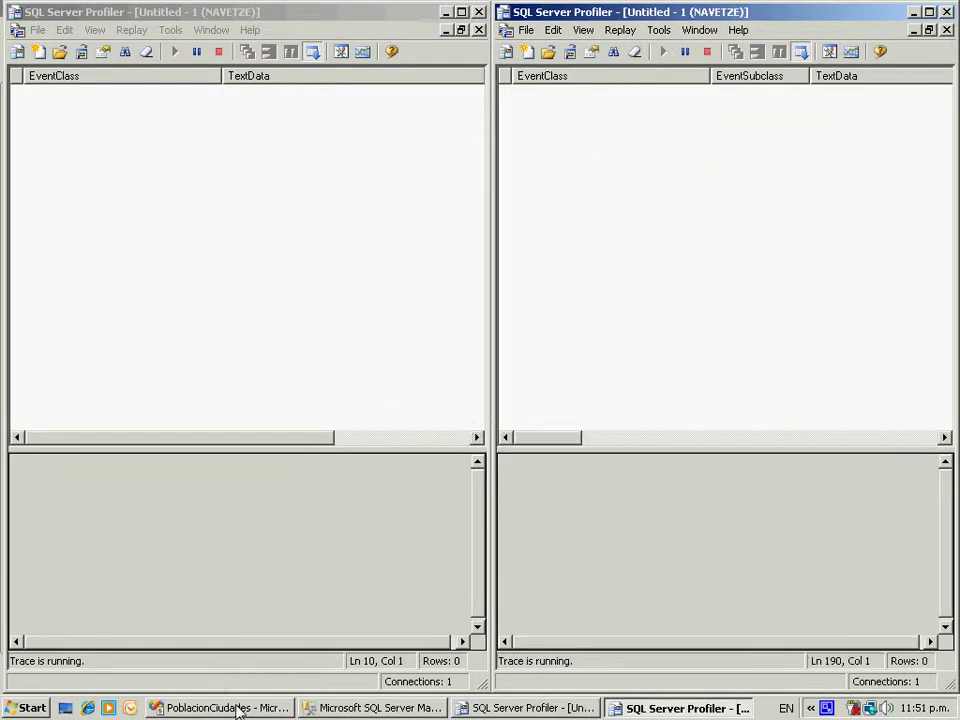
Switch to Visual Studio and open the custom storage options for the Ciudad dimension's ProactiveCaching property.
{"action": "left_click", "coordinate": [278, 708]}
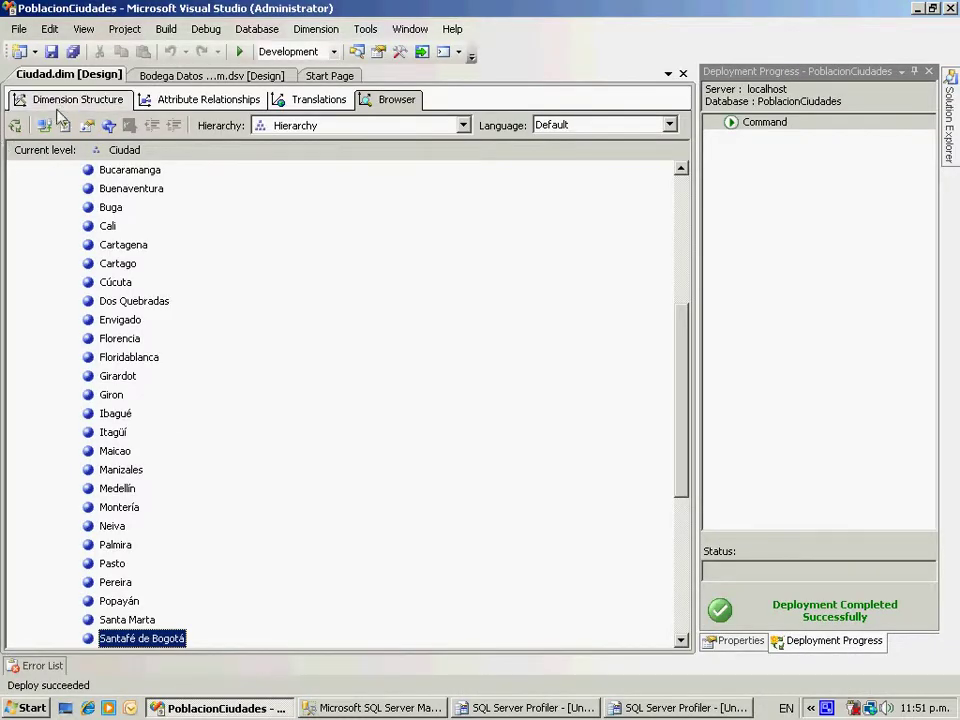
{"action": "left_click", "coordinate": [63, 101]}
{"action": "right_click", "coordinate": [40, 171]}
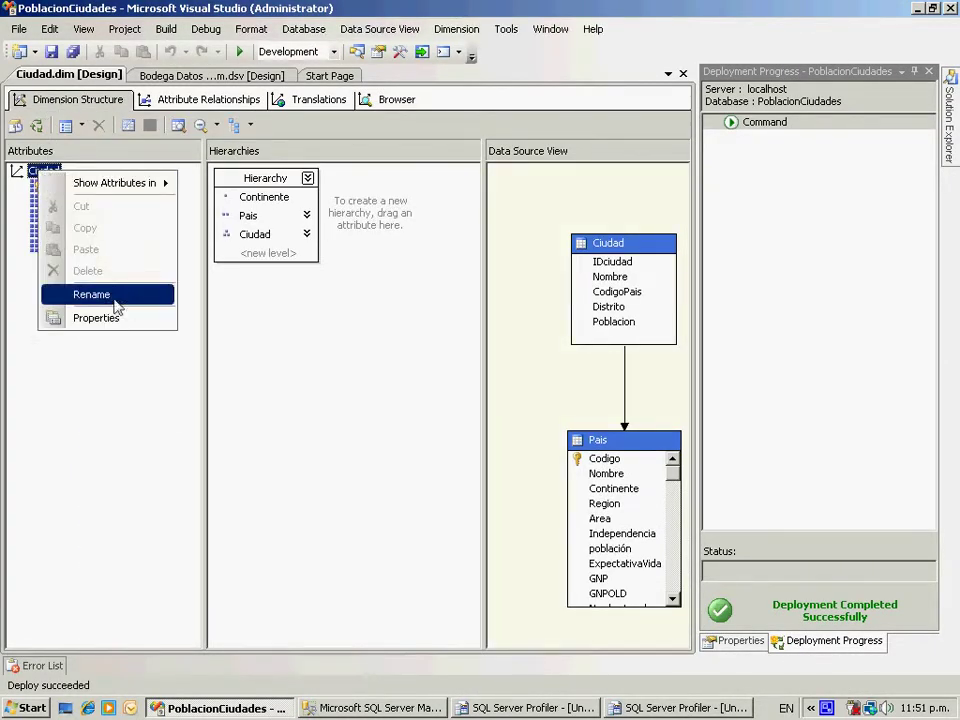
{"action": "left_click", "coordinate": [112, 316]}
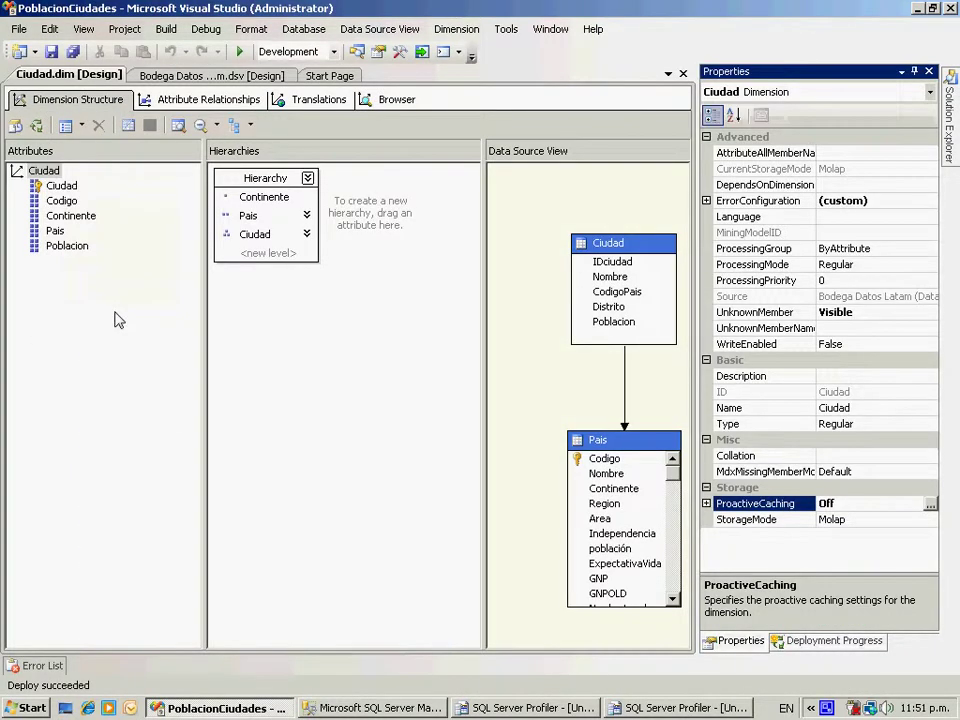
{"action": "left_click", "coordinate": [930, 507]}
{"action": "left_click", "coordinate": [693, 484]}
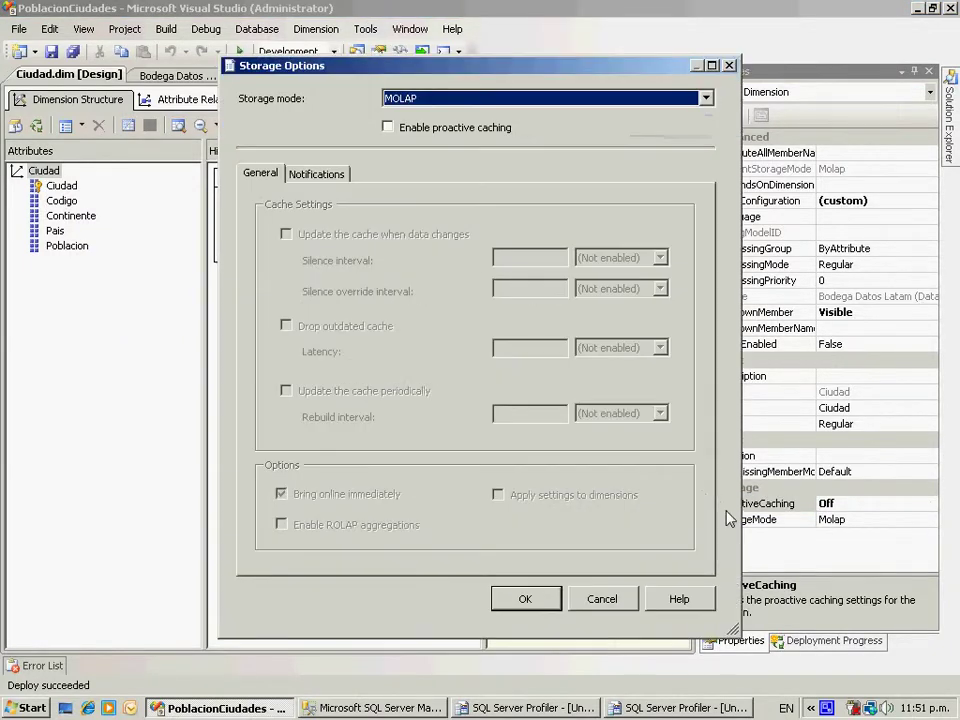
Enable proactive caching with MOLAP storage, set the silence interval to 30 seconds and accept the storage settings.
{"action": "left_click", "coordinate": [388, 128]}
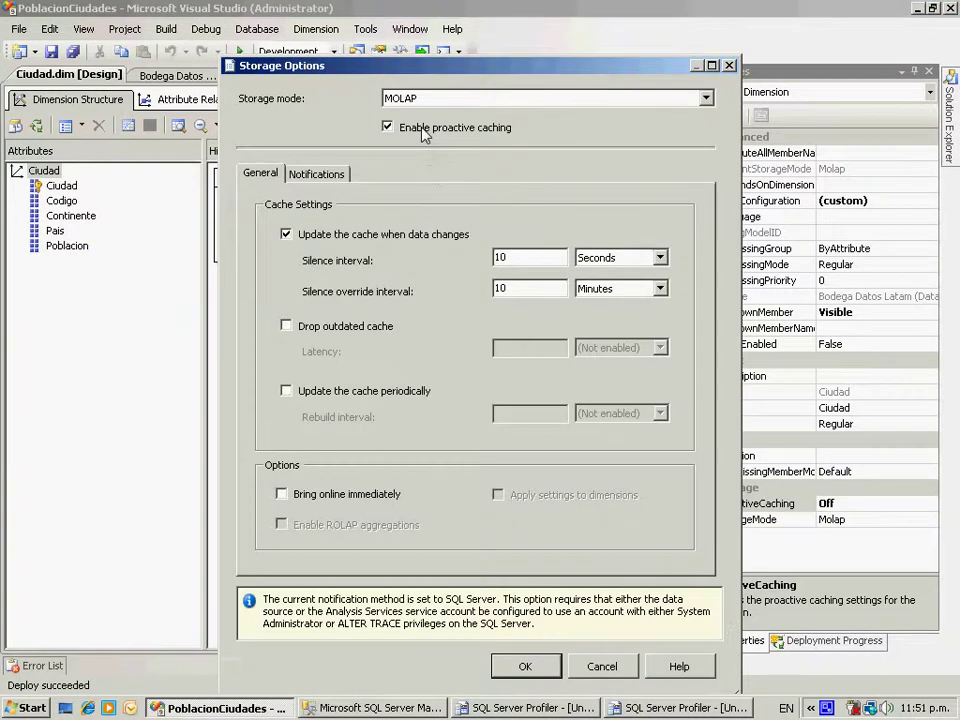
{"action": "double_click", "coordinate": [545, 260]}
{"action": "type", "text": "30"}
{"action": "left_click", "coordinate": [525, 666]}
{"action": "left_click", "coordinate": [536, 617]}
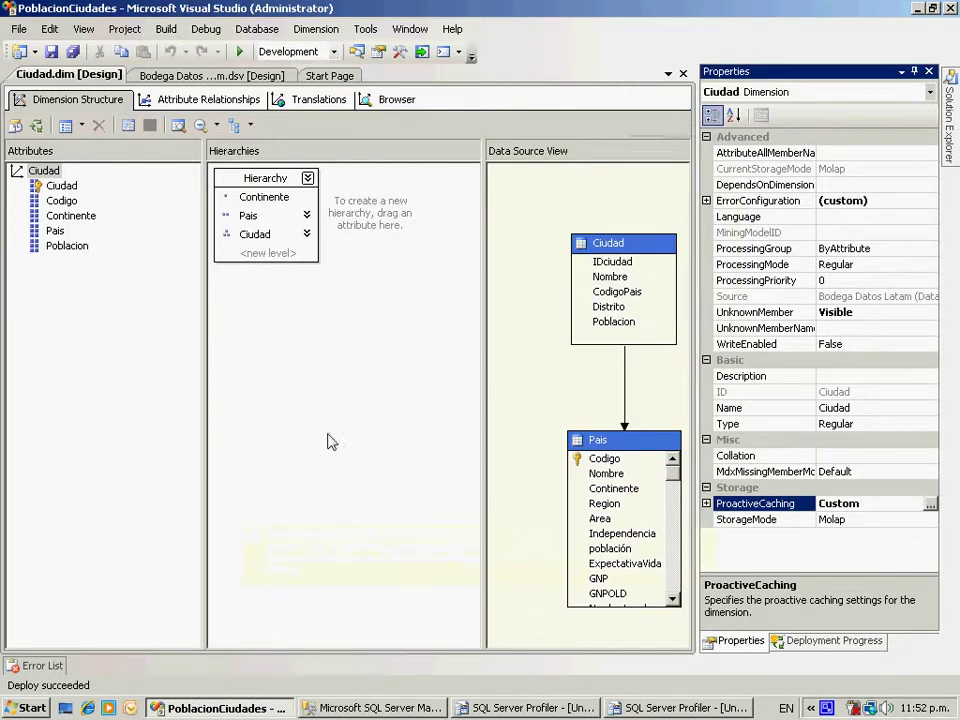
Build and deploy the project, and run Process Update on the Ciudad dimension.
{"action": "left_click", "coordinate": [36, 126]}
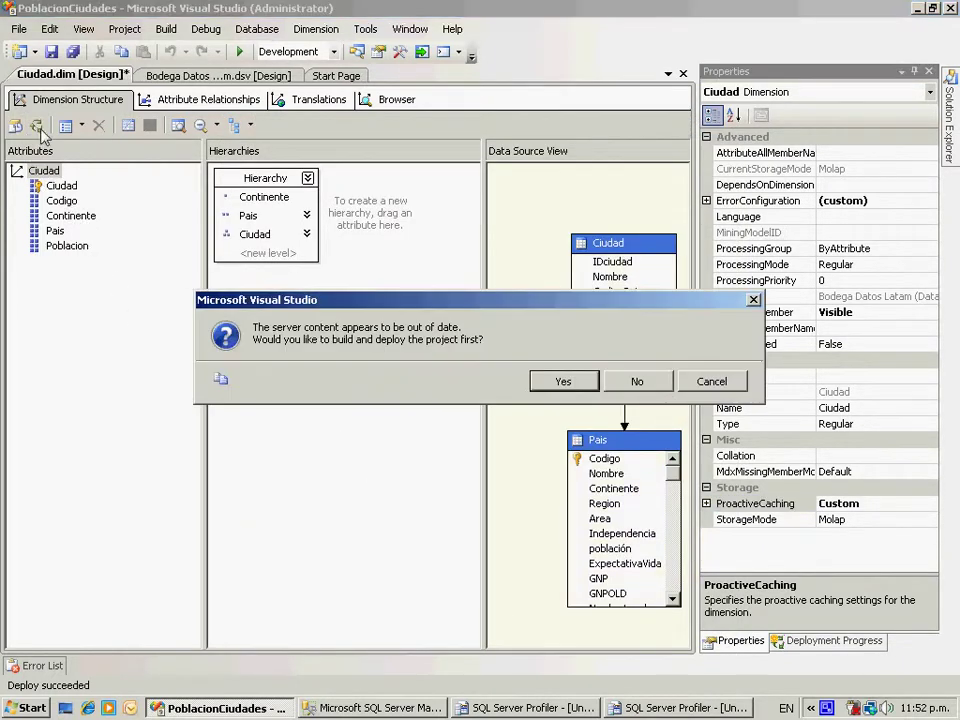
{"action": "left_click", "coordinate": [562, 380]}
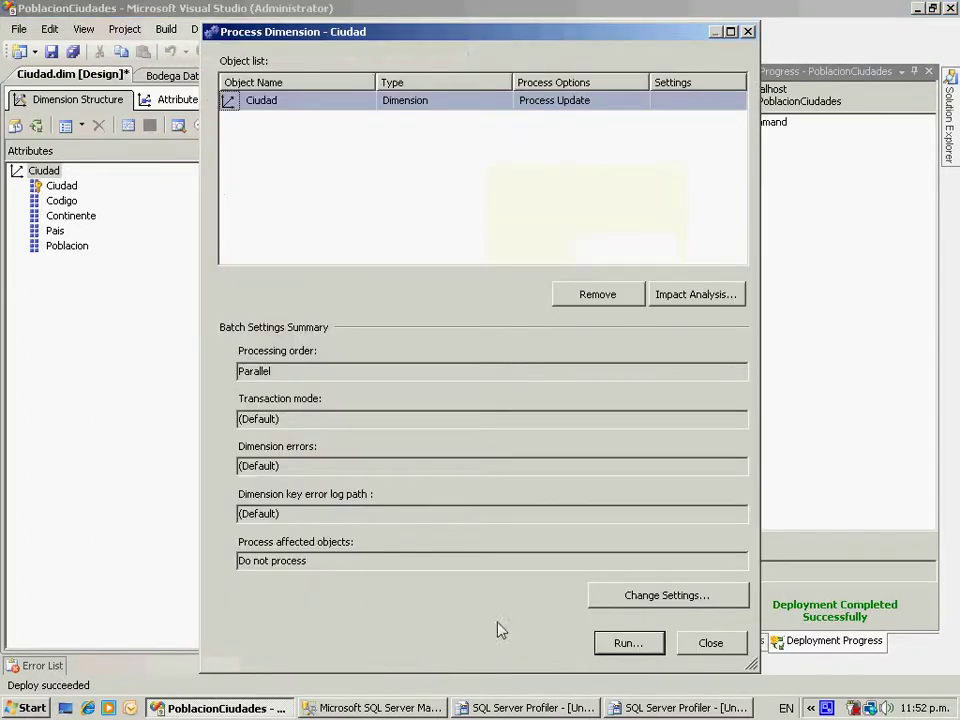
{"action": "left_click", "coordinate": [603, 641]}
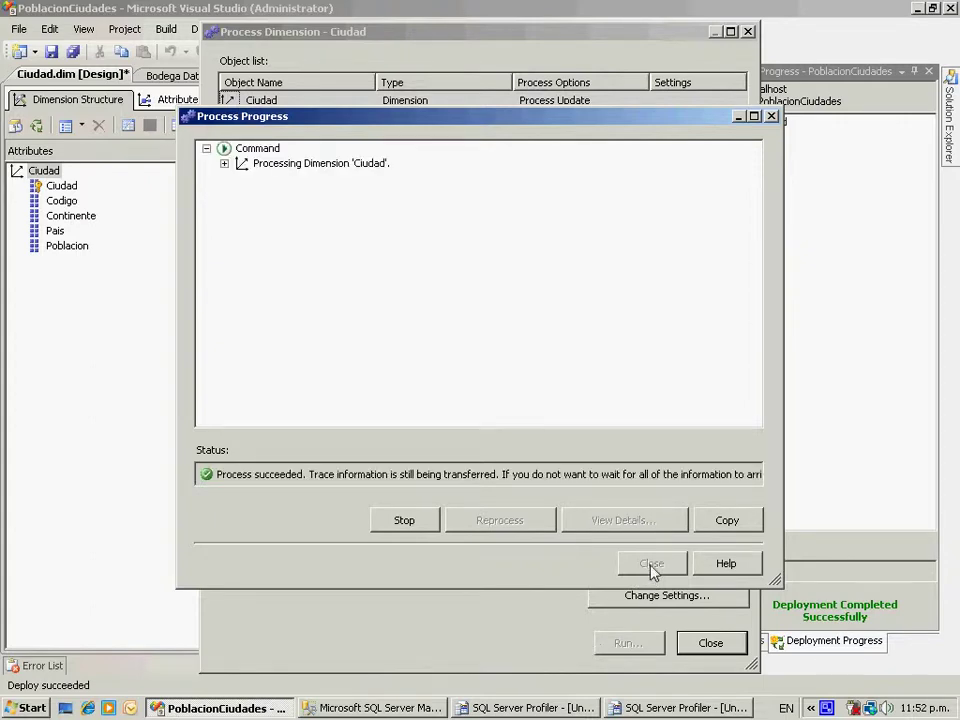
{"action": "left_click", "coordinate": [656, 566]}
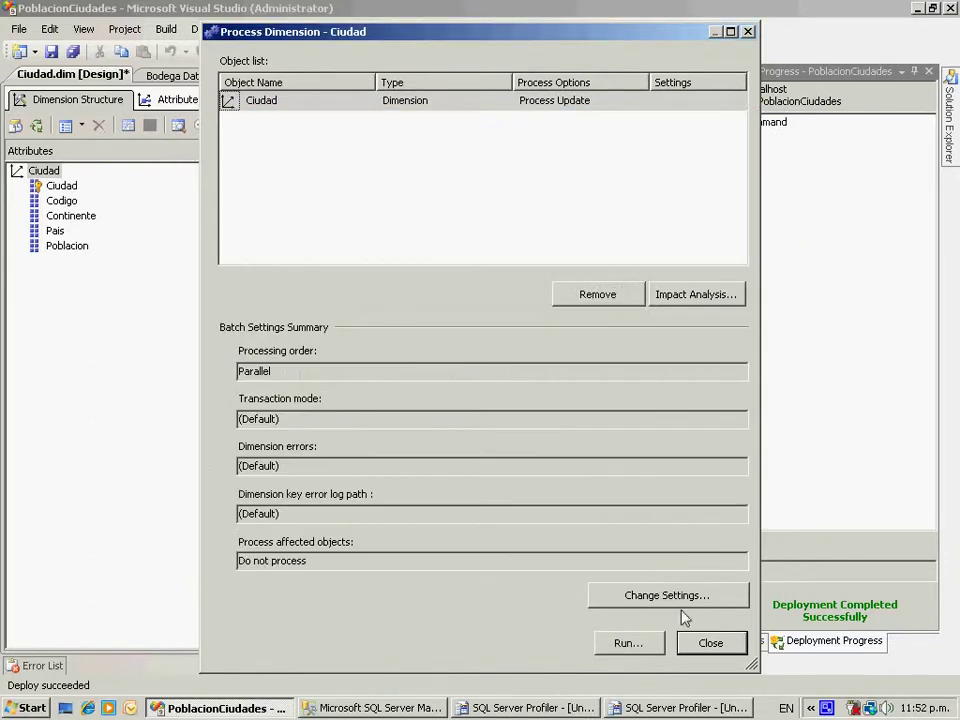
{"action": "left_click", "coordinate": [703, 642]}
Open the Ciudad dimension browser and reconnect it to the reprocessed dimension.
{"action": "left_click", "coordinate": [400, 101]}
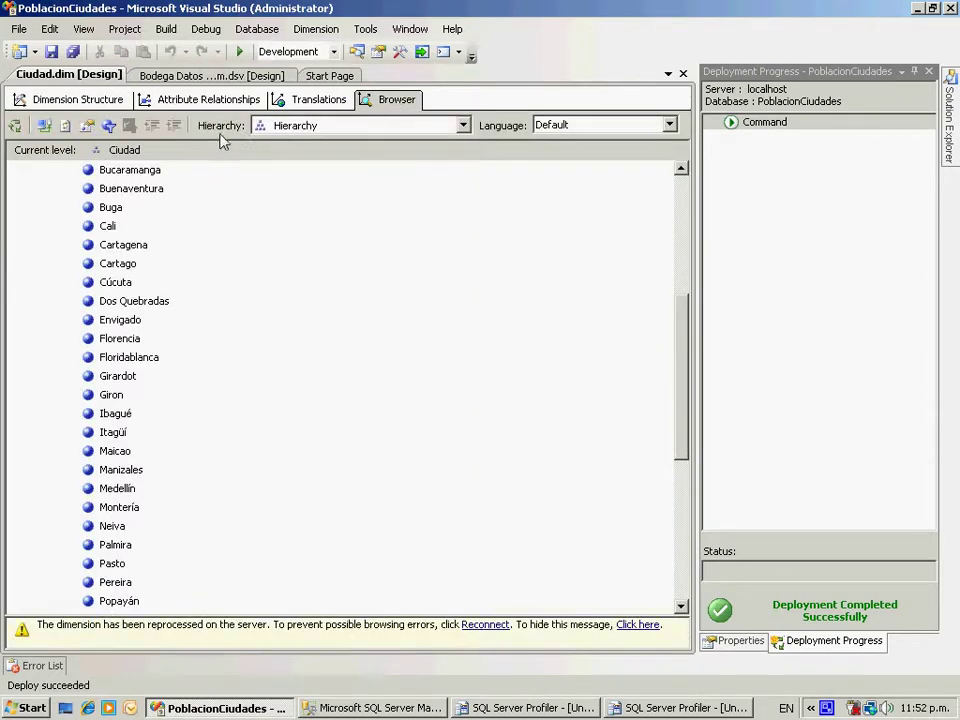
{"action": "left_click", "coordinate": [485, 624]}
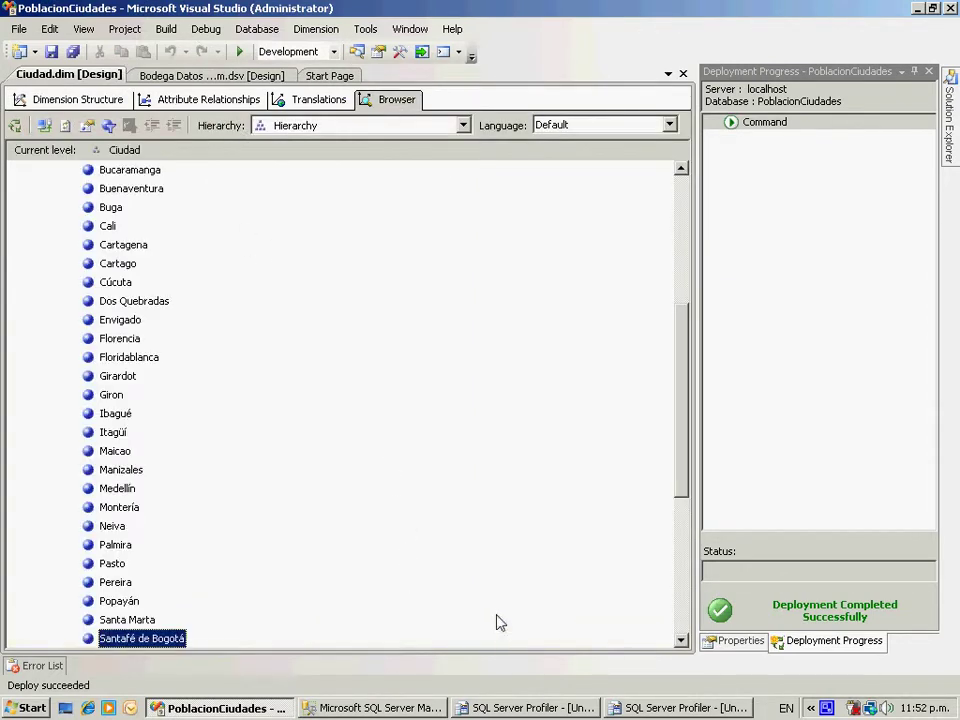
{"action": "left_click", "coordinate": [86, 128]}
In SQL Server Profiler, review the relational queries logged after reprocessing and clear both traces.
{"action": "left_click", "coordinate": [580, 707]}
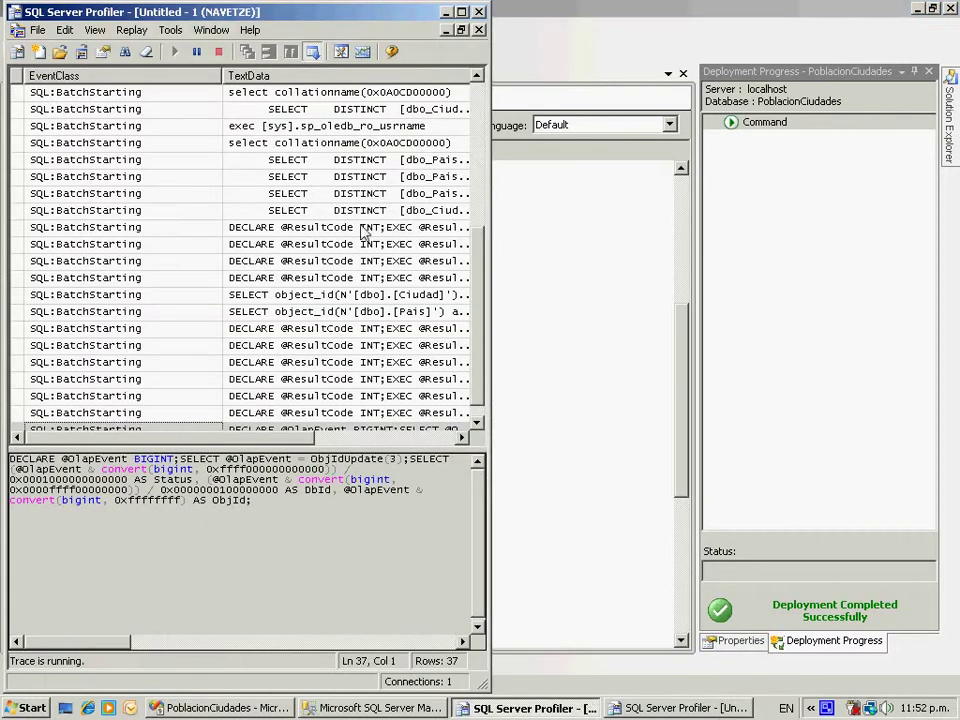
{"action": "left_click", "coordinate": [146, 51]}
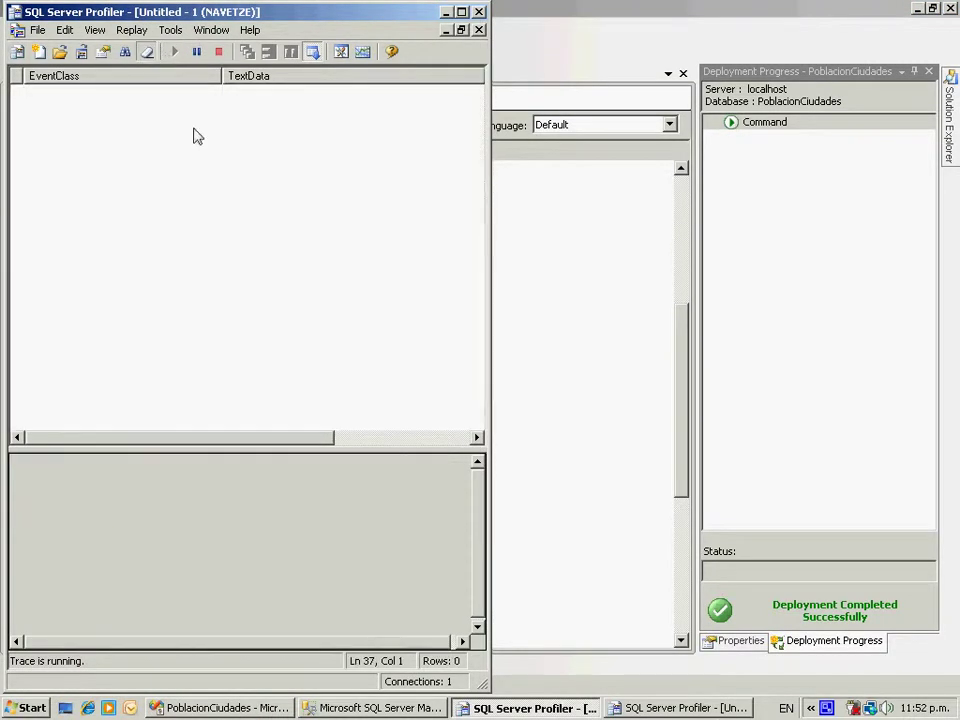
{"action": "left_click", "coordinate": [700, 707]}
{"action": "left_click", "coordinate": [634, 51]}
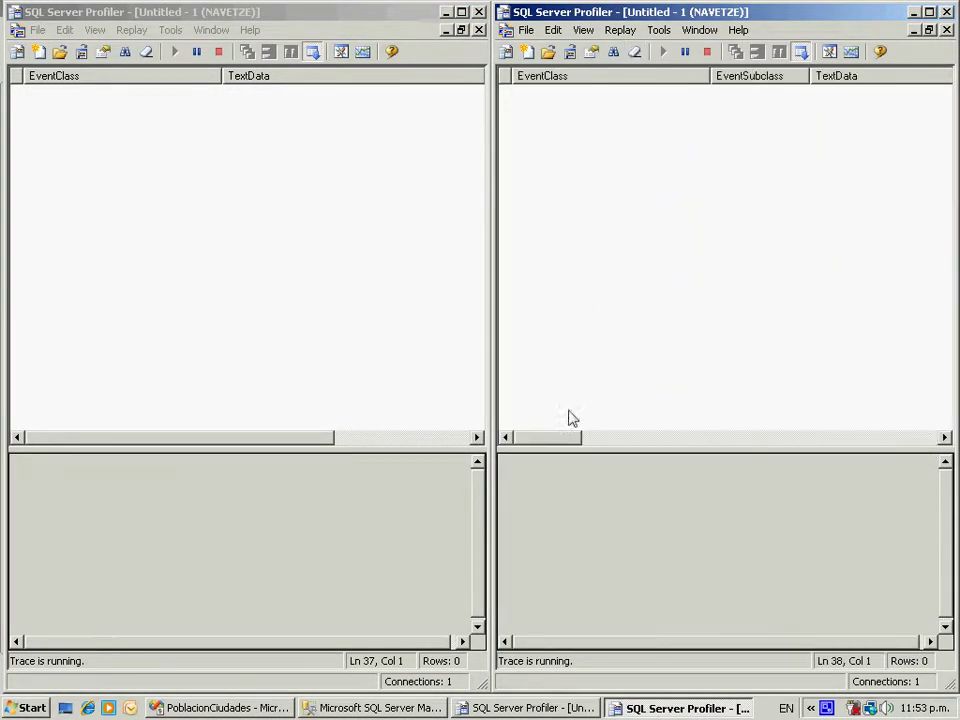
Reconnect the Ciudad dimension browser in Visual Studio, compare both SQL Server Profiler traces and clear the MDX query trace.
{"action": "left_click", "coordinate": [165, 706]}
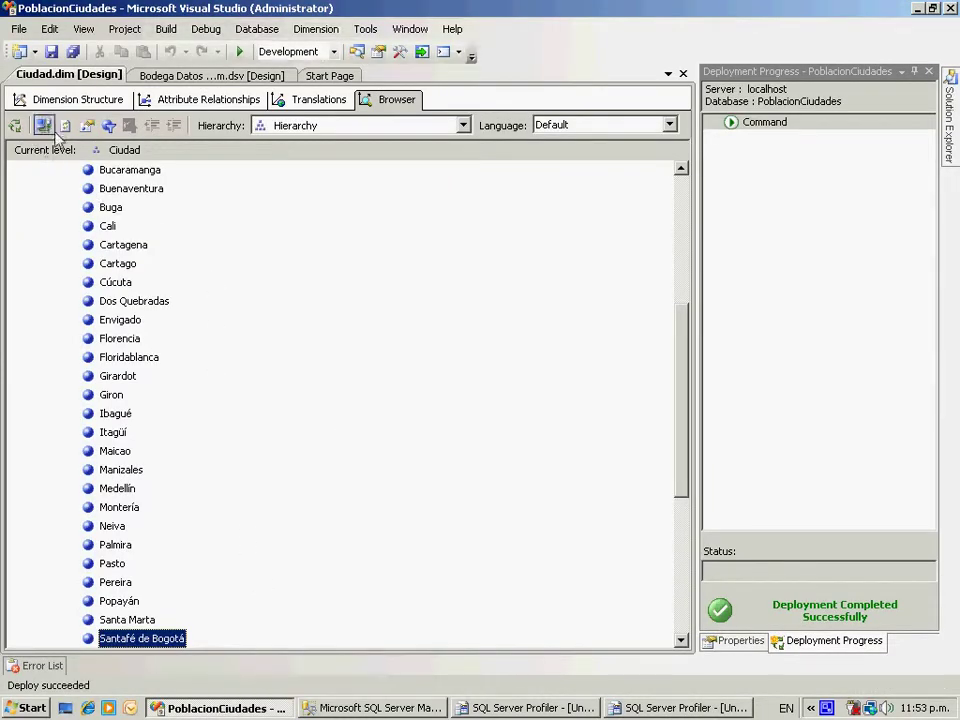
{"action": "left_click", "coordinate": [620, 706]}
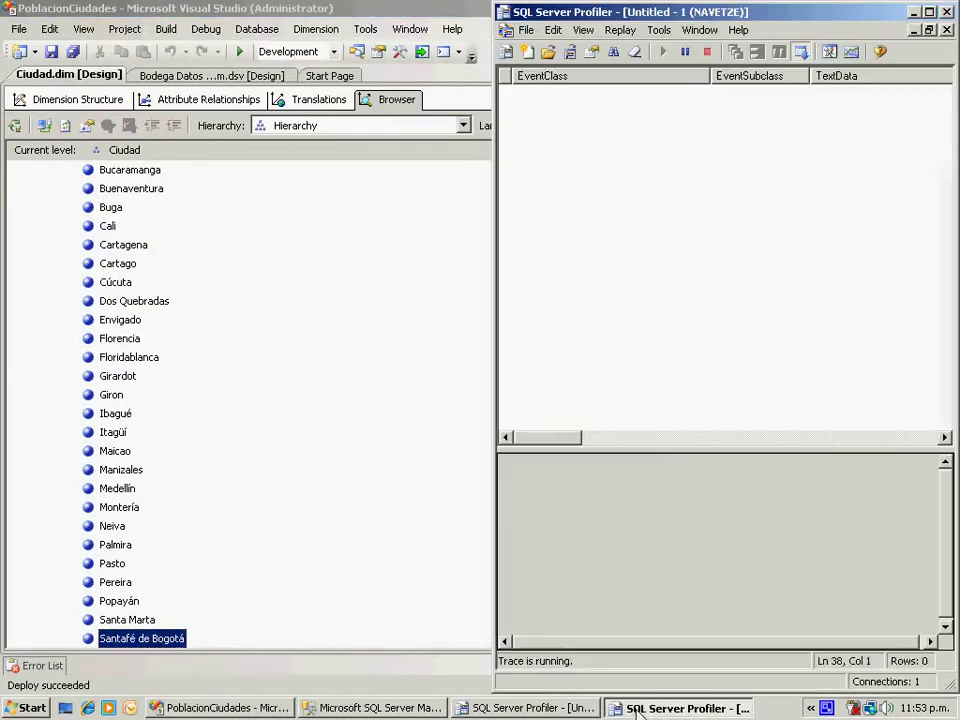
{"action": "left_click", "coordinate": [580, 712]}
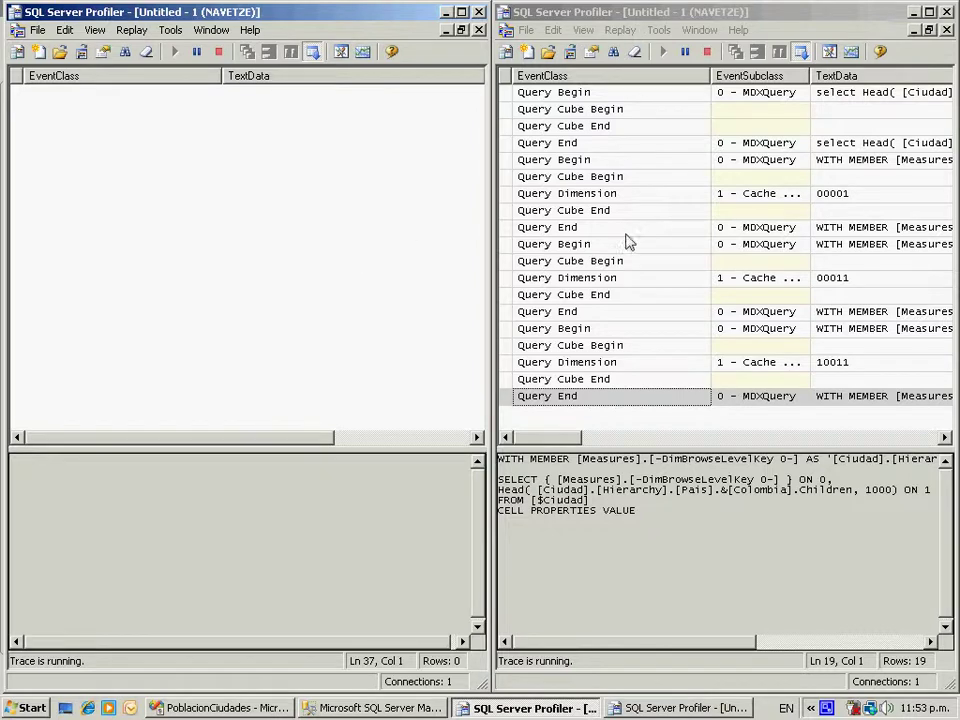
{"action": "left_click", "coordinate": [634, 51]}
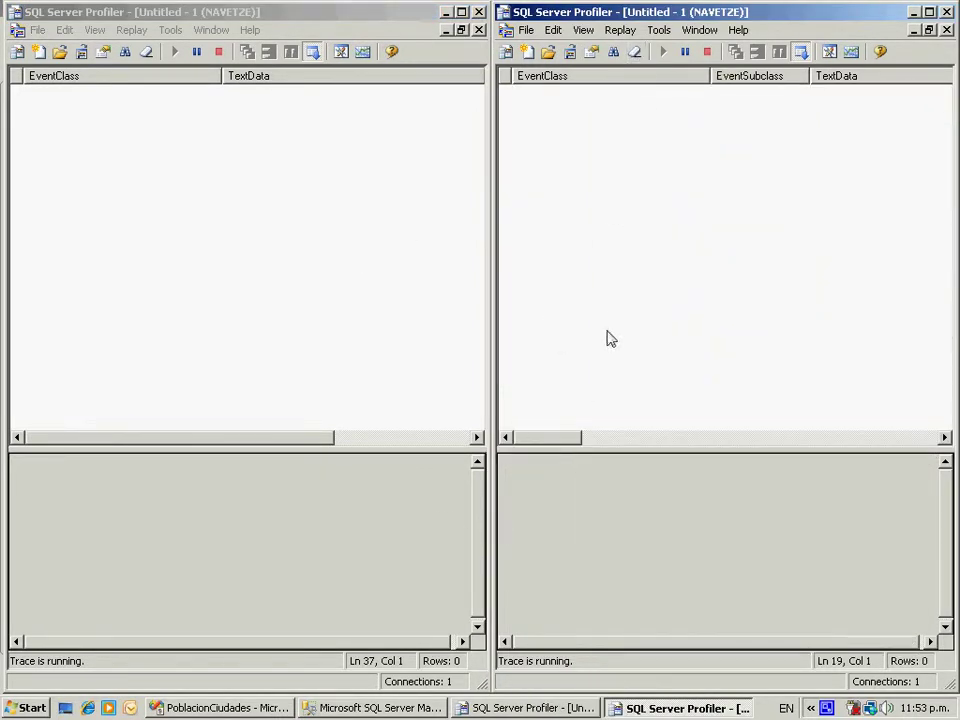
In SQL Server Management Studio, run the UPDATE changing 'Santafé de Bogotá' to 'Bogotá' in v_ciudades, and clear the relational trace in SQL Server Profiler.
{"action": "left_click", "coordinate": [352, 707]}
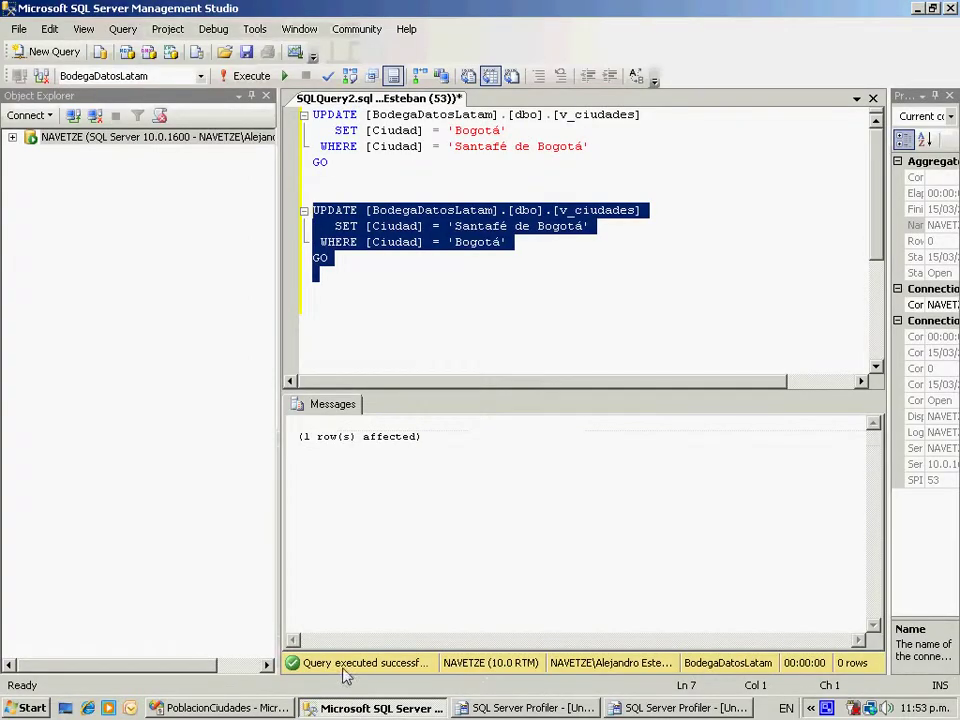
{"action": "left_click", "coordinate": [439, 317]}
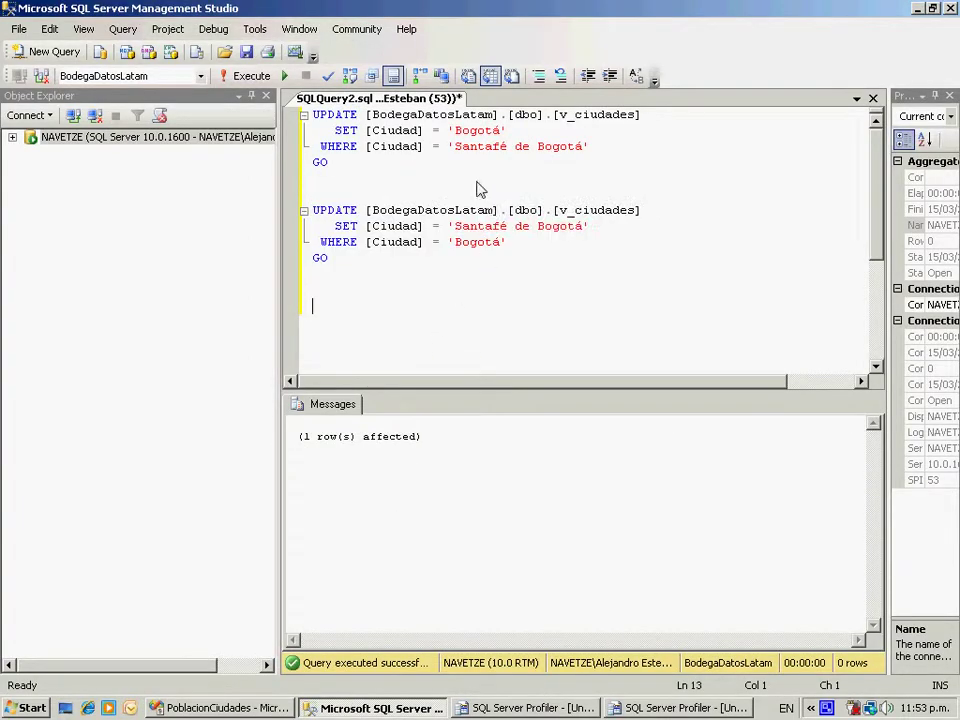
{"action": "left_click_drag", "start_coordinate": [392, 162], "coordinate": [305, 120]}
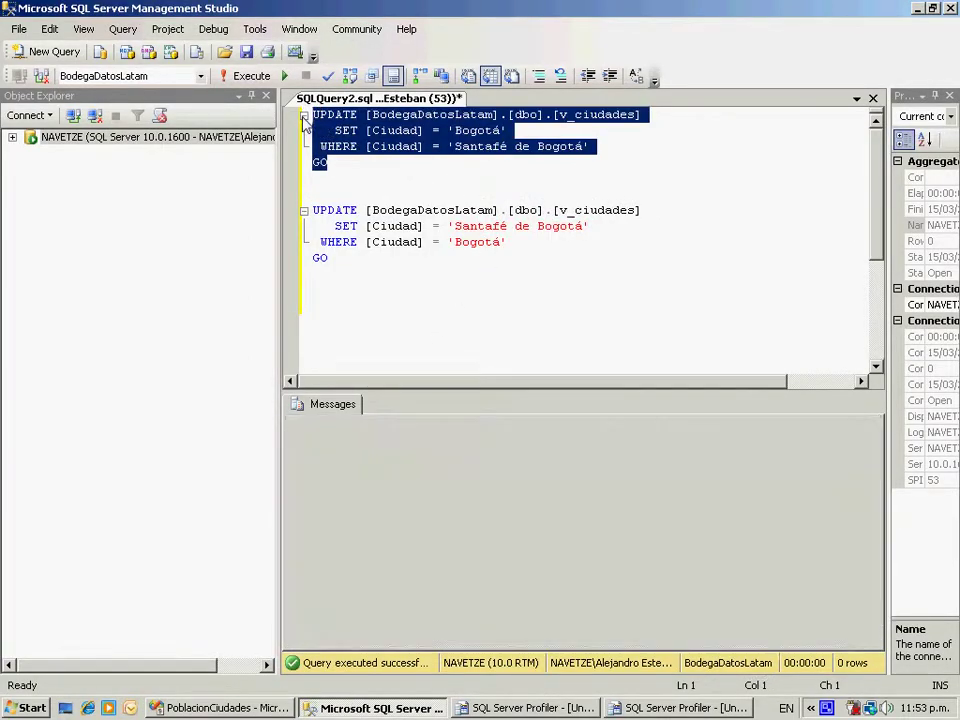
{"action": "key", "text": "alt+Tab"}
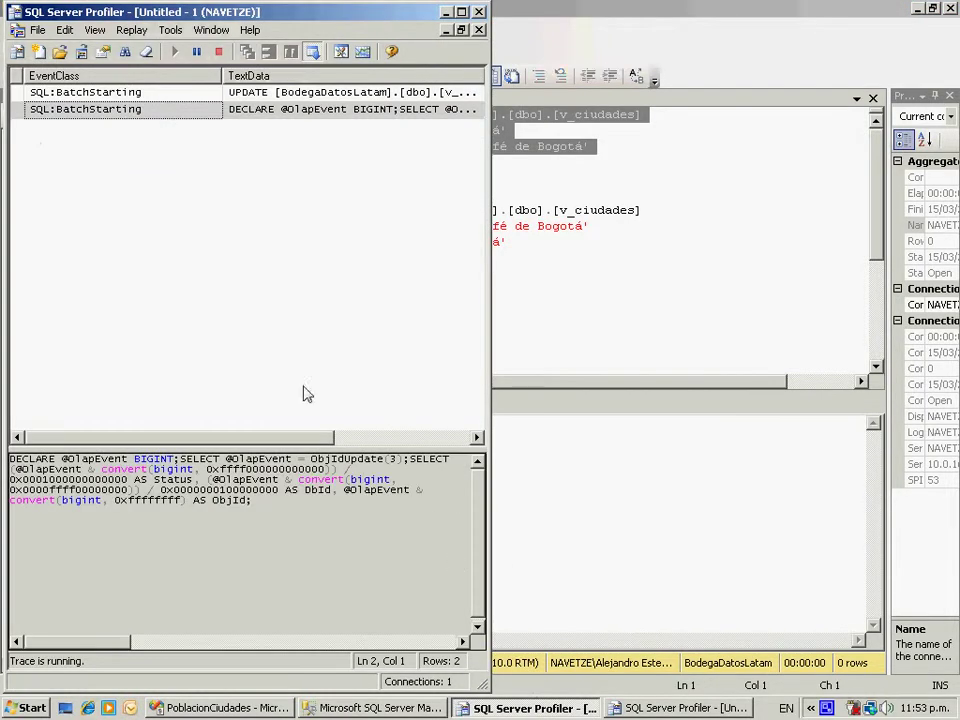
{"action": "left_click", "coordinate": [146, 51]}
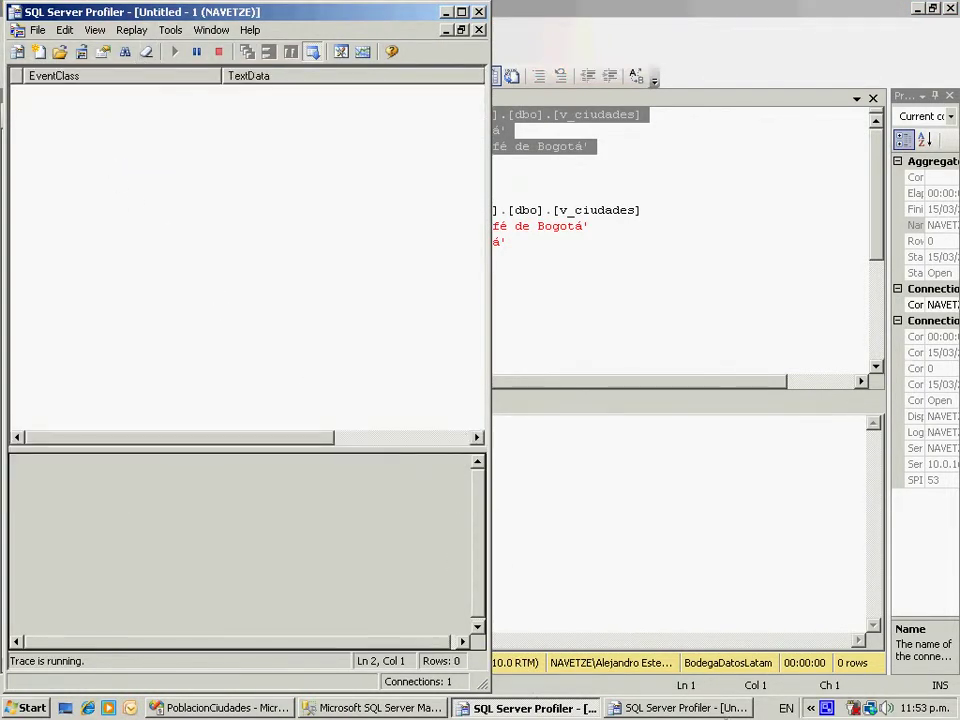
Refresh the Ciudad dimension browser in Visual Studio and inspect both SQL Server Profiler traces for cache use.
{"action": "key", "text": "alt+Tab"}
{"action": "left_click", "coordinate": [276, 707]}
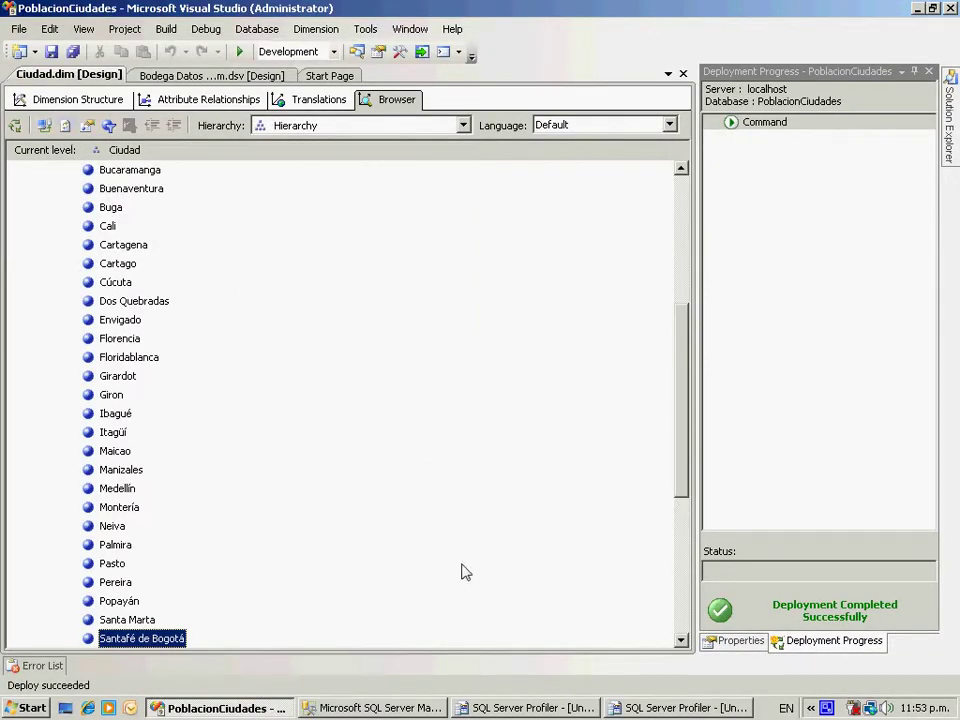
{"action": "left_click", "coordinate": [553, 707]}
{"action": "left_click", "coordinate": [625, 707]}
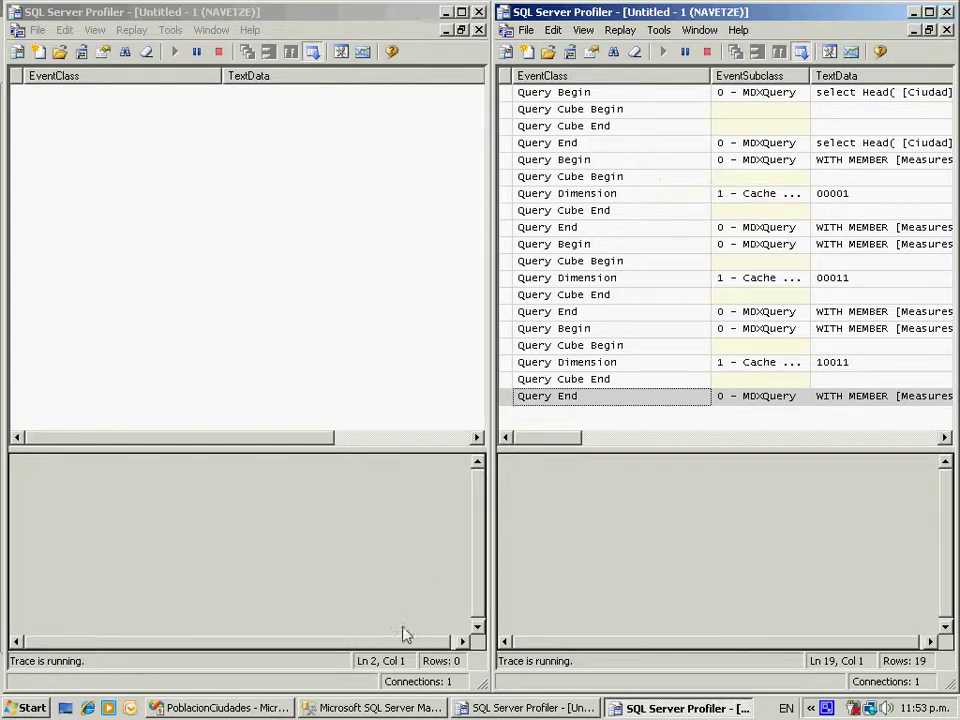
Recheck the Ciudad browser, review the automatic cache rebuild queries in SQL Server Profiler, and clear both traces.
{"action": "left_click", "coordinate": [258, 708]}
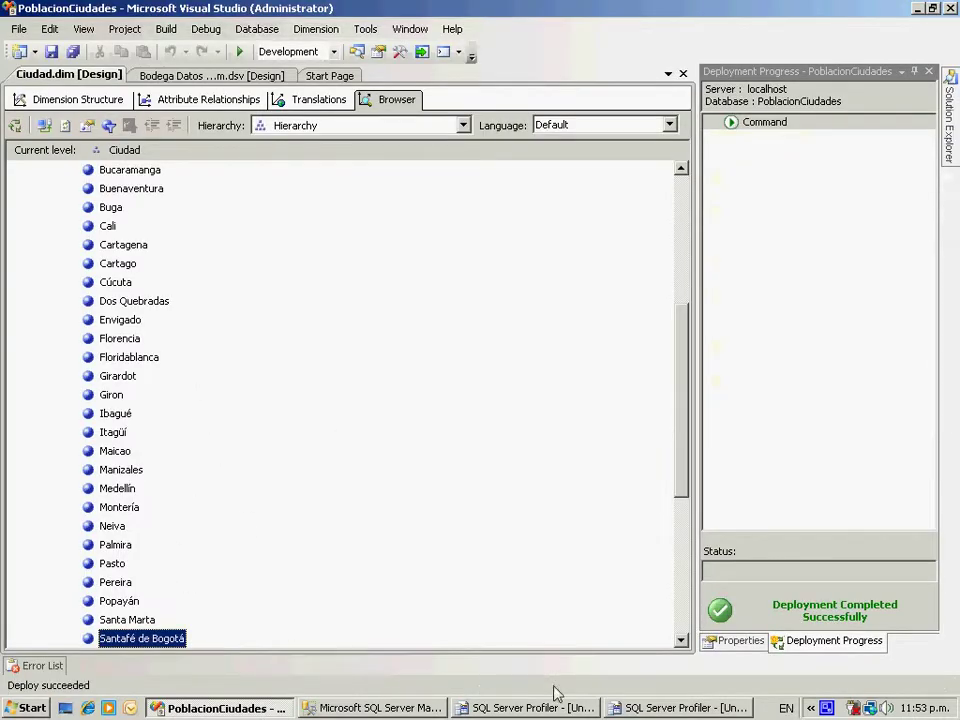
{"action": "left_click", "coordinate": [590, 707]}
{"action": "left_click", "coordinate": [640, 708]}
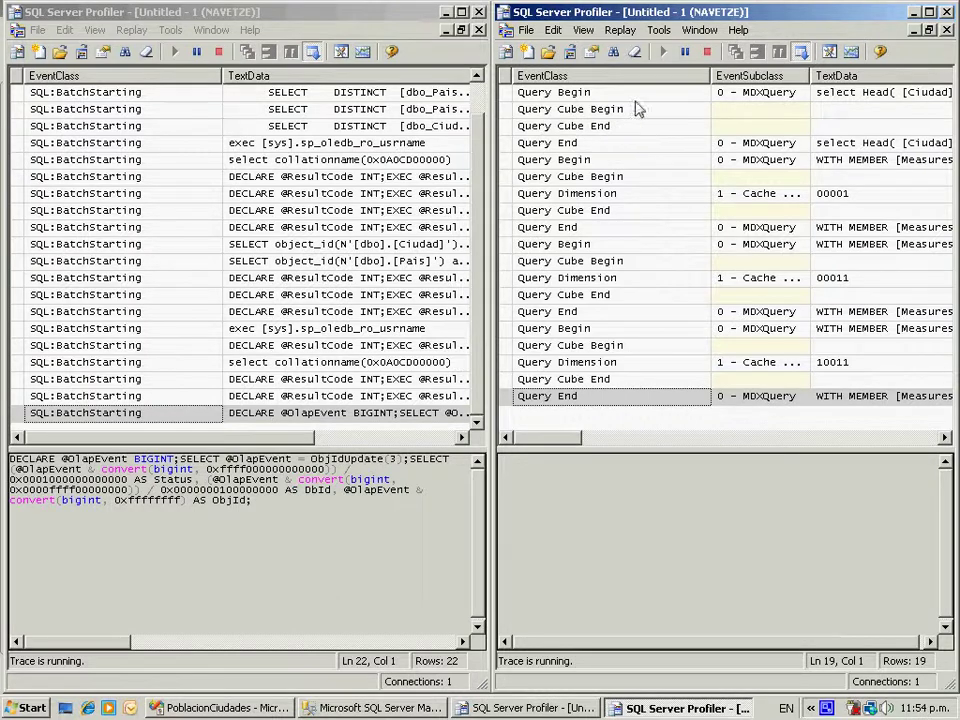
{"action": "key", "text": "ctrl+shift+Delete"}
{"action": "left_click", "coordinate": [146, 51]}
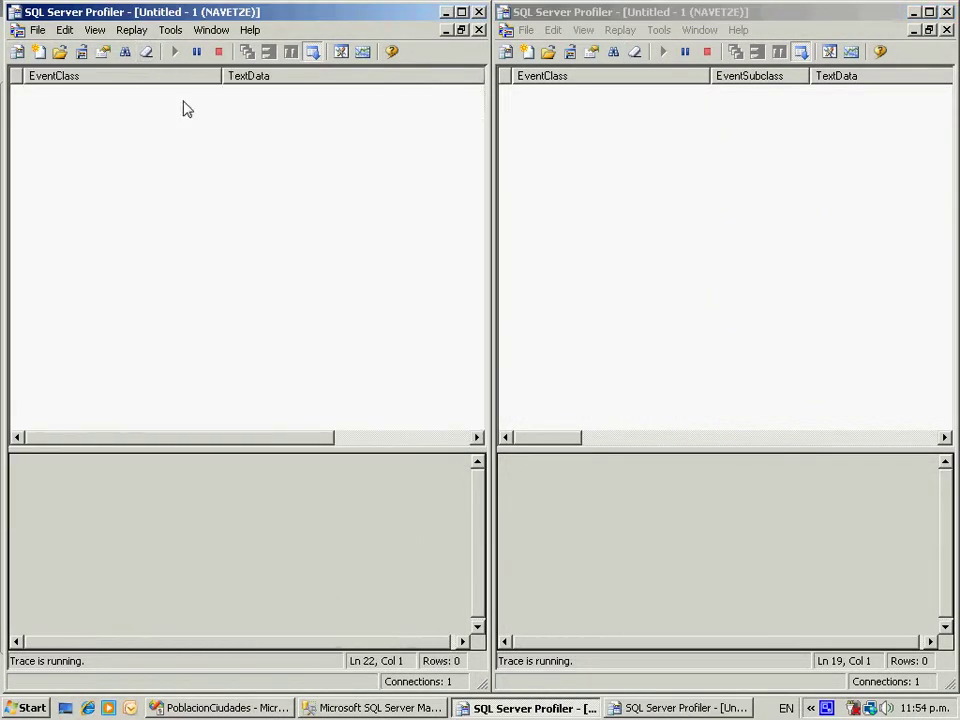
Refresh the Ciudad dimension browser in Visual Studio, compare both SQL Server Profiler traces and clear the MDX query trace.
{"action": "left_click", "coordinate": [256, 708]}
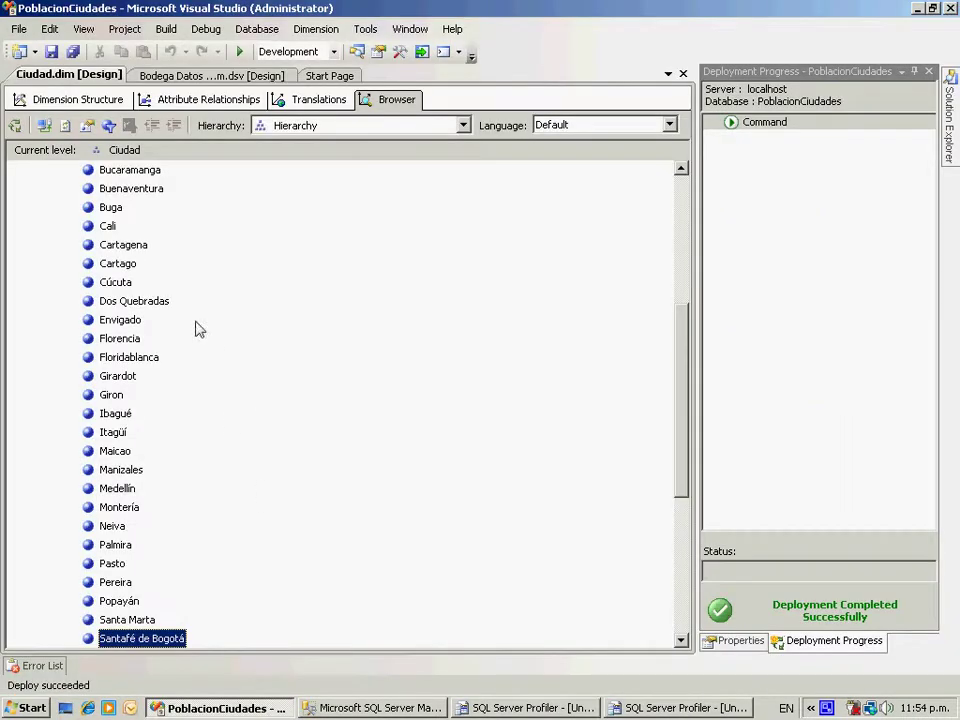
{"action": "left_click", "coordinate": [64, 126]}
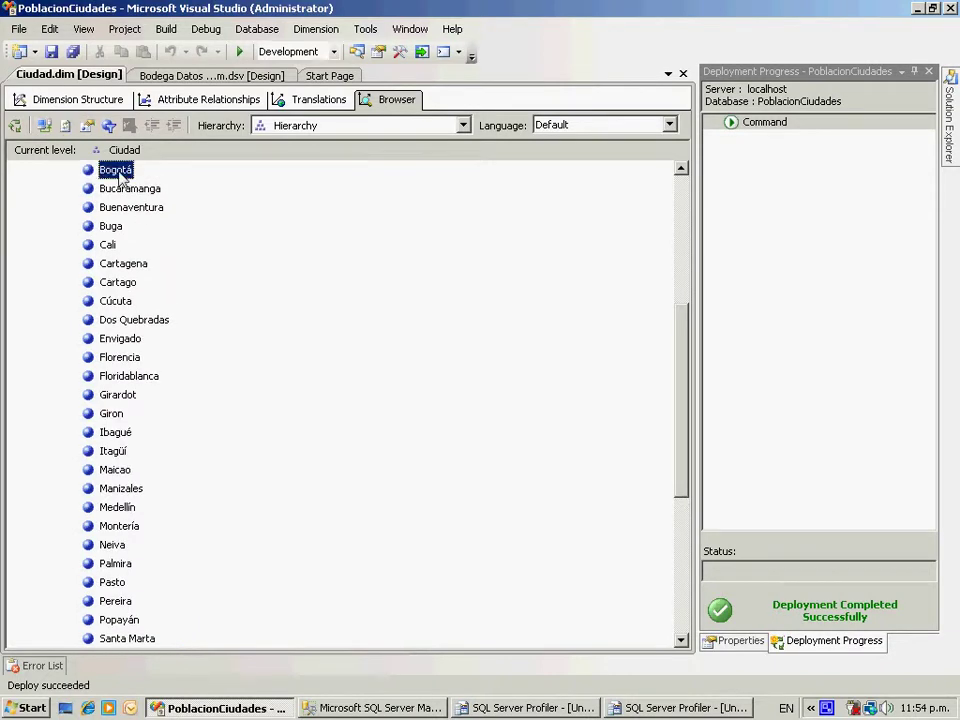
{"action": "left_click", "coordinate": [628, 708]}
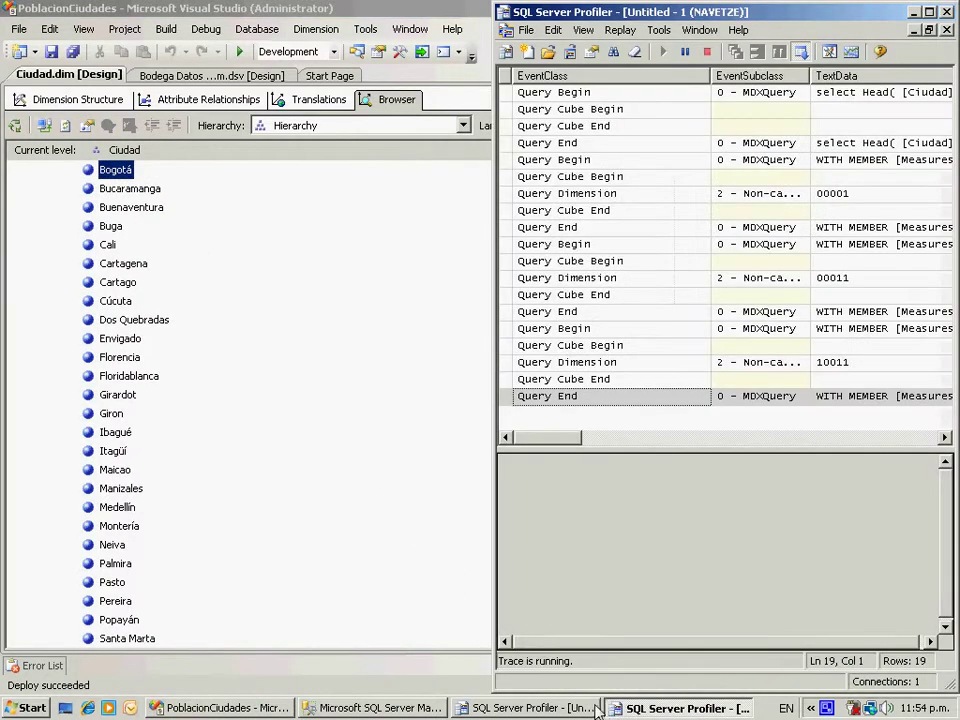
{"action": "left_click", "coordinate": [525, 708]}
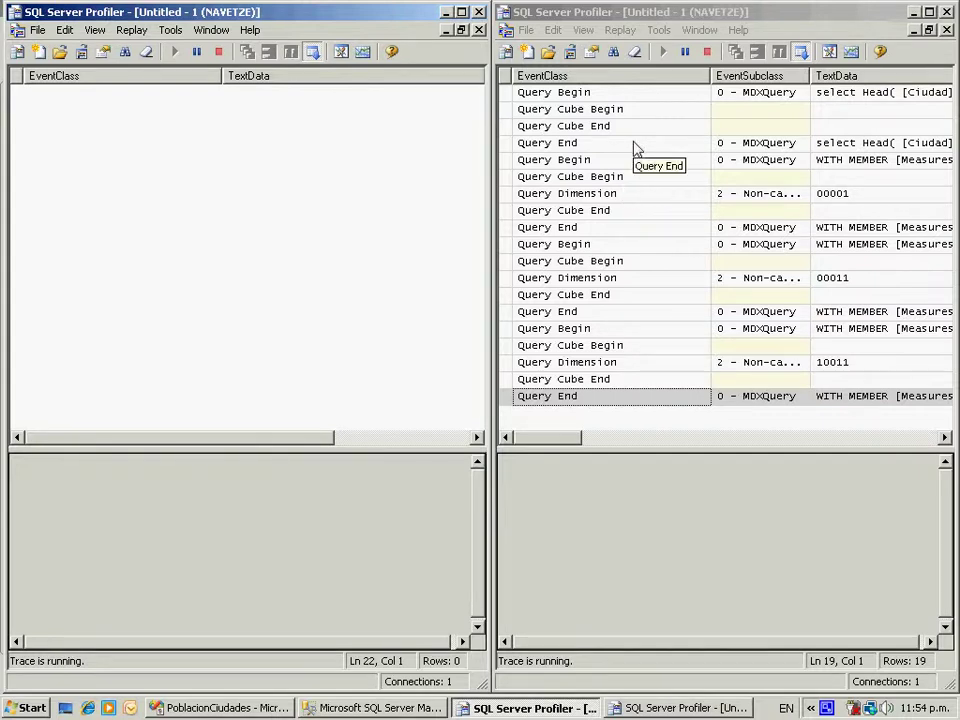
{"action": "left_click", "coordinate": [635, 52]}
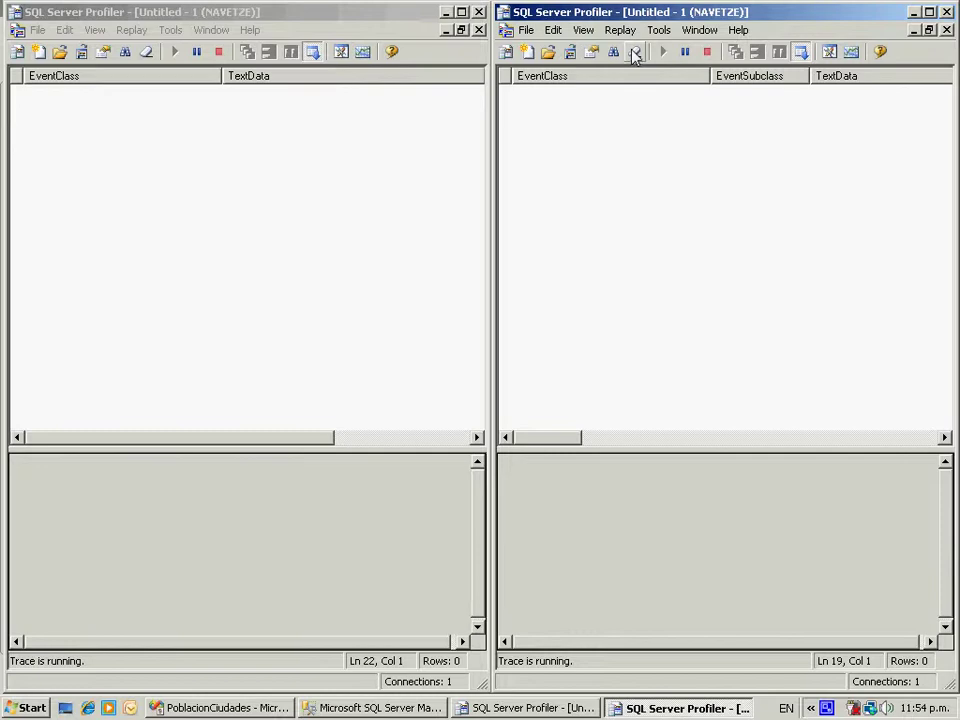
In Visual Studio, open the custom proactive caching storage options from the Ciudad dimension's properties.
{"action": "left_click", "coordinate": [195, 710]}
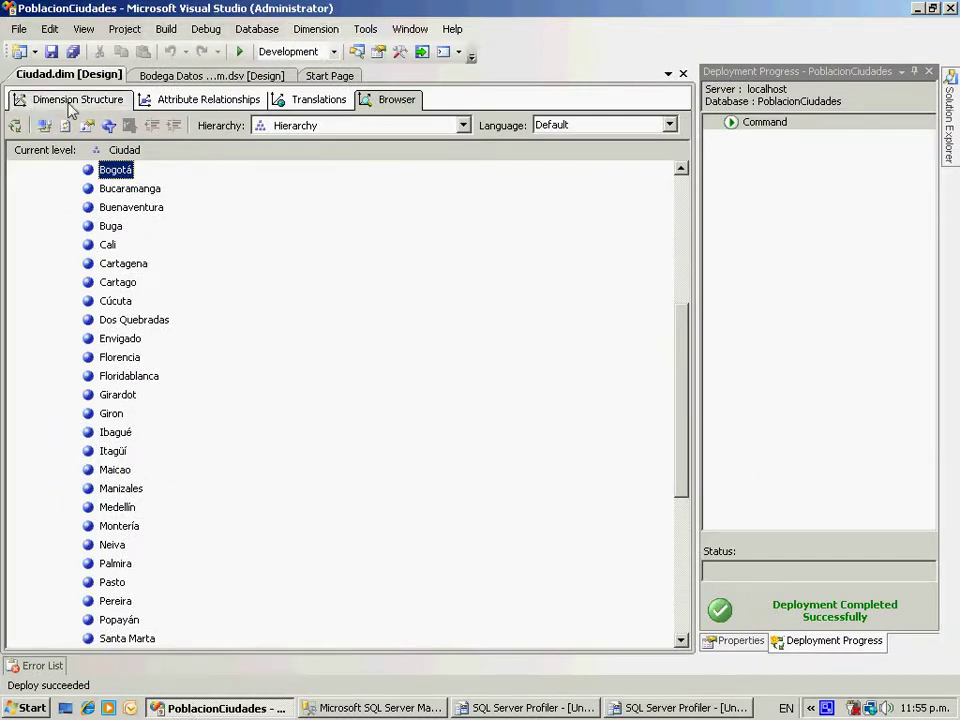
{"action": "left_click", "coordinate": [70, 102]}
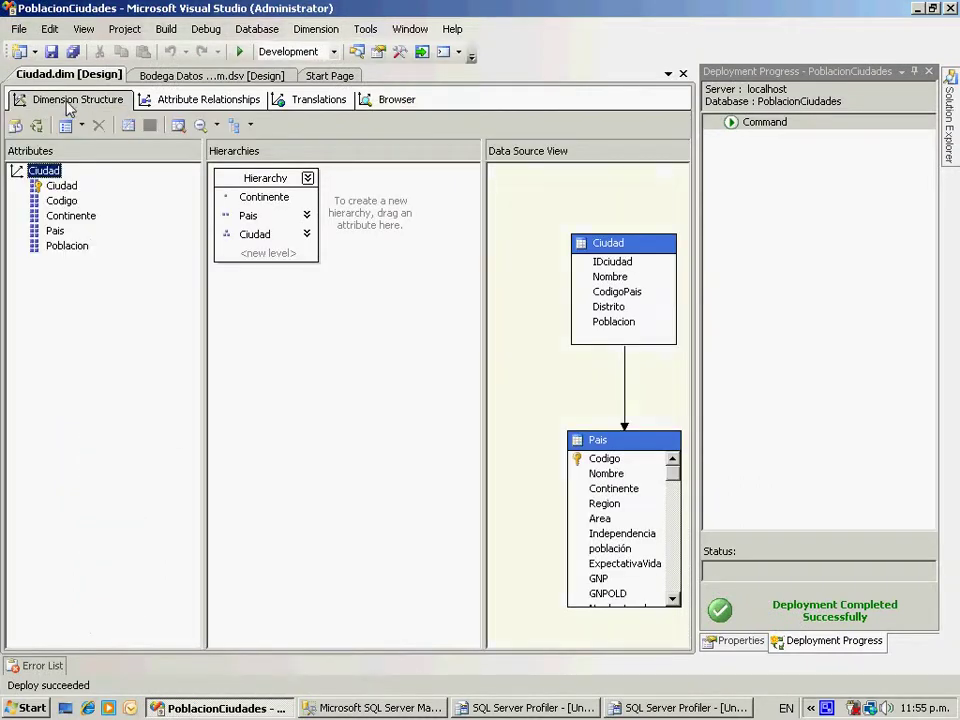
{"action": "left_click", "coordinate": [52, 176]}
{"action": "right_click", "coordinate": [52, 176]}
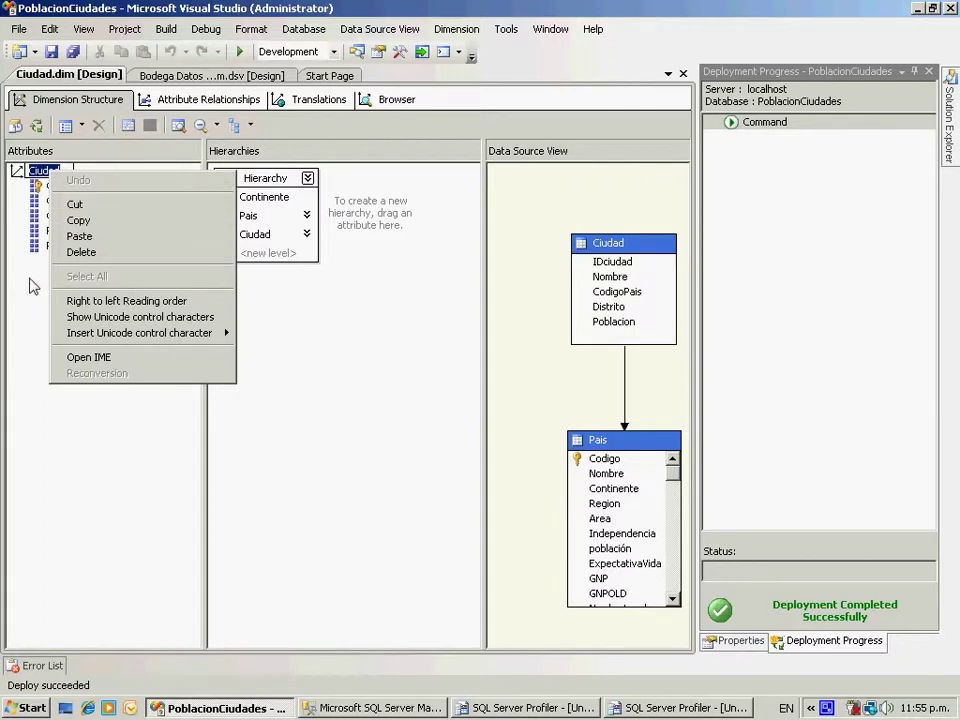
{"action": "left_click", "coordinate": [44, 177]}
{"action": "right_click", "coordinate": [44, 177]}
{"action": "left_click", "coordinate": [88, 315]}
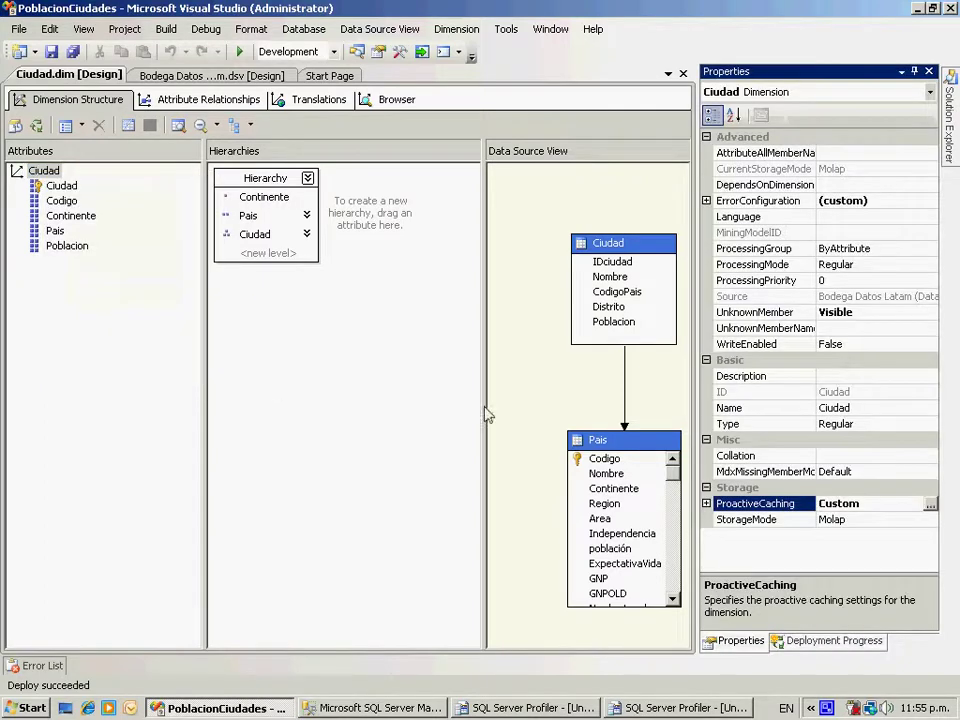
{"action": "left_click", "coordinate": [930, 504]}
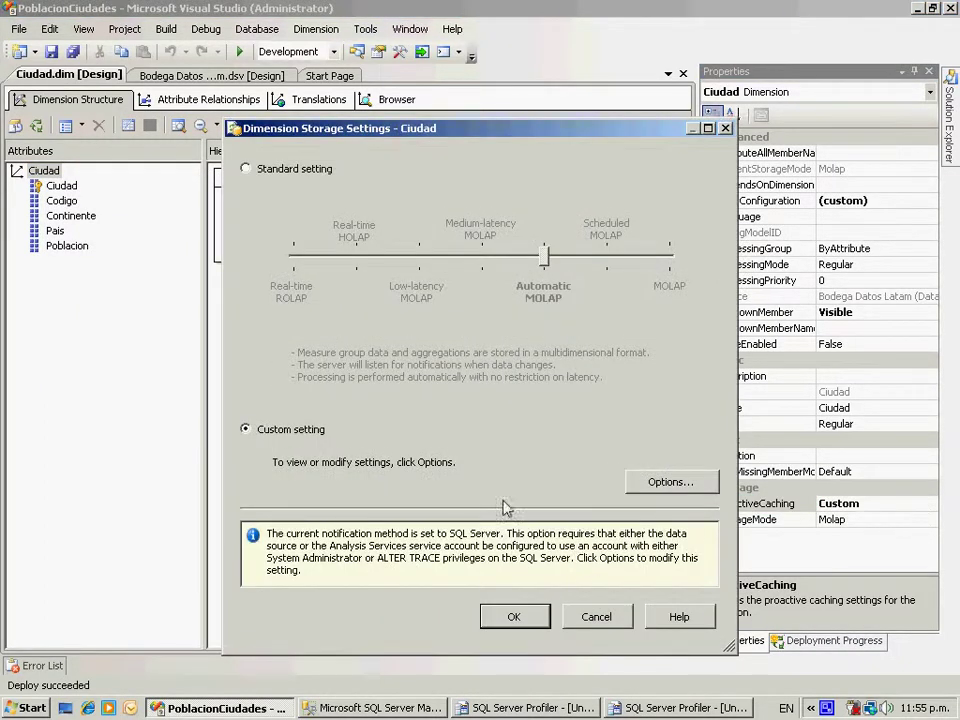
{"action": "left_click", "coordinate": [634, 482]}
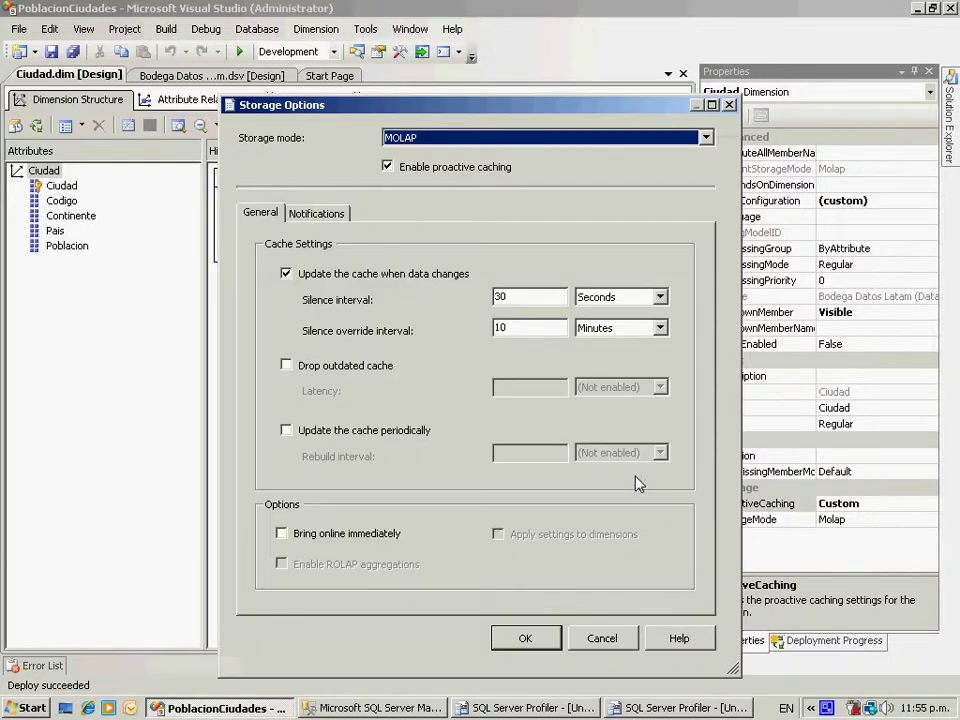
Enable Bring online immediately and Drop outdated cache with a latency of 0 seconds, and apply the storage settings.
{"action": "left_click", "coordinate": [386, 537]}
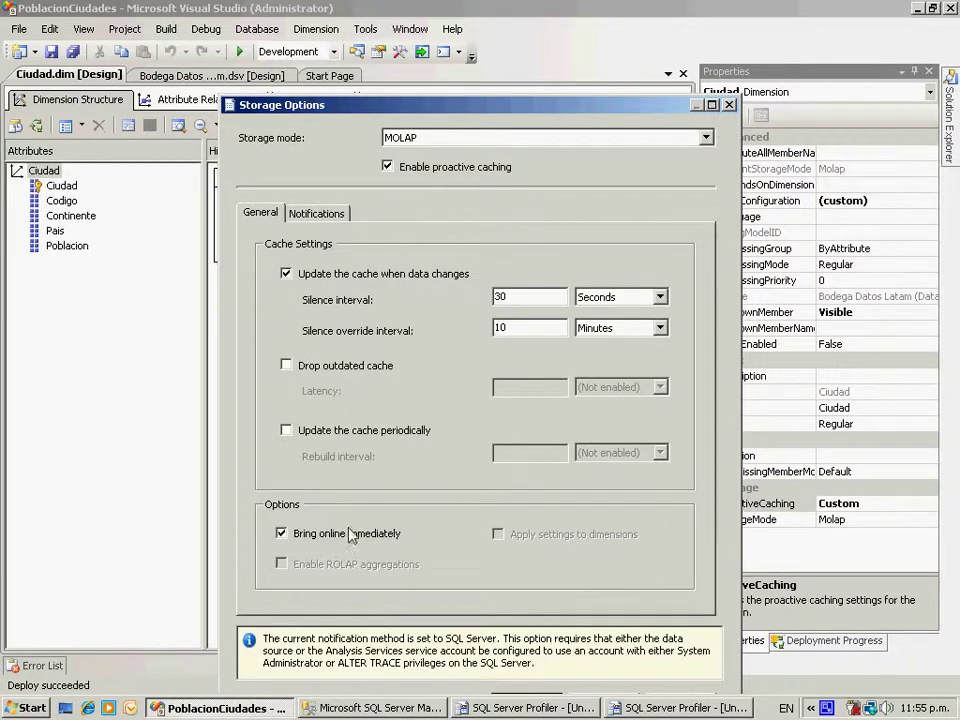
{"action": "left_click", "coordinate": [286, 365]}
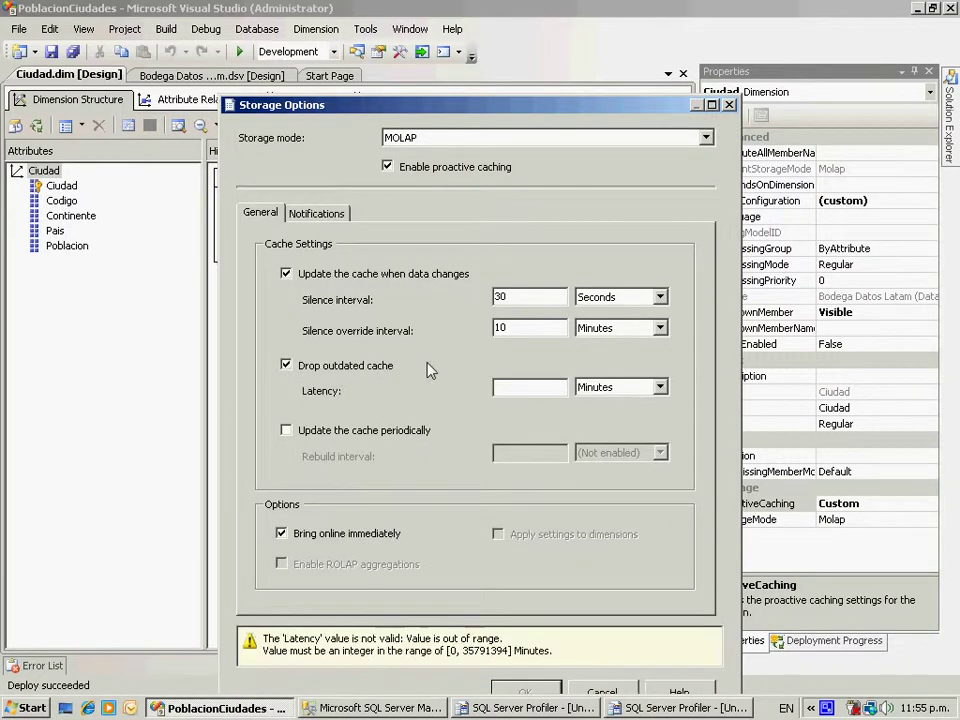
{"action": "left_click", "coordinate": [614, 390]}
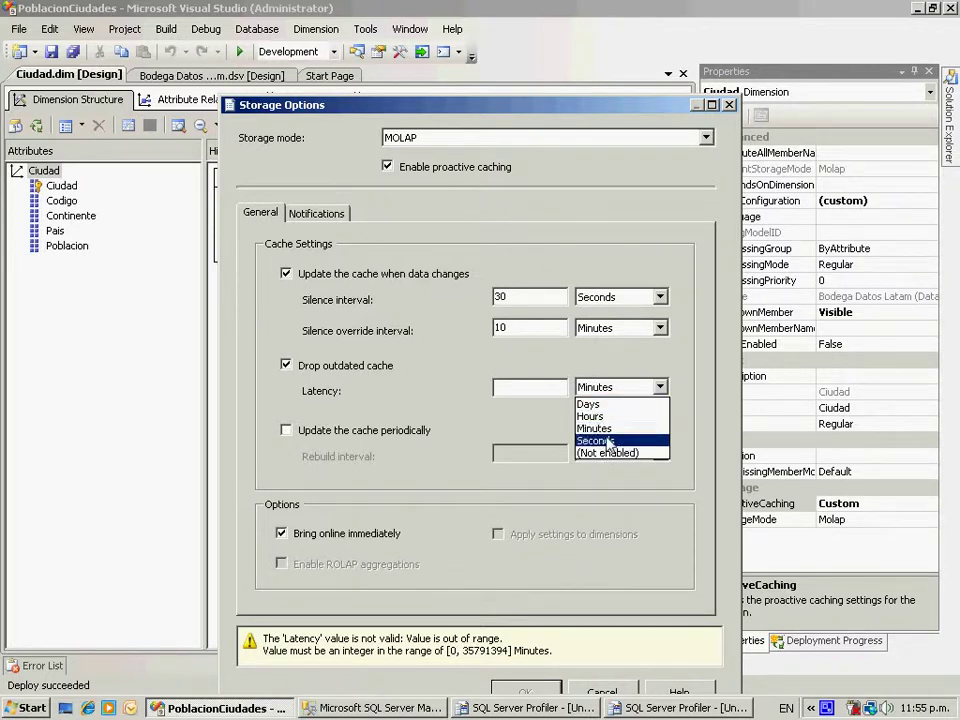
{"action": "left_click", "coordinate": [605, 440]}
{"action": "left_click", "coordinate": [554, 396]}
{"action": "type", "text": "0"}
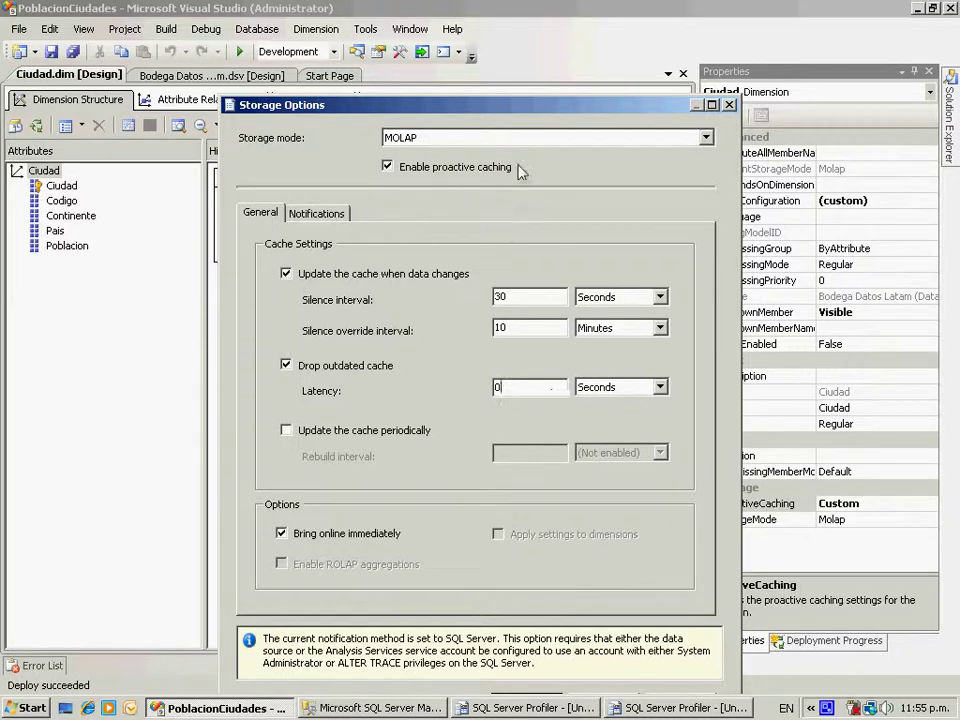
{"action": "left_click_drag", "start_coordinate": [530, 118], "coordinate": [538, 66]}
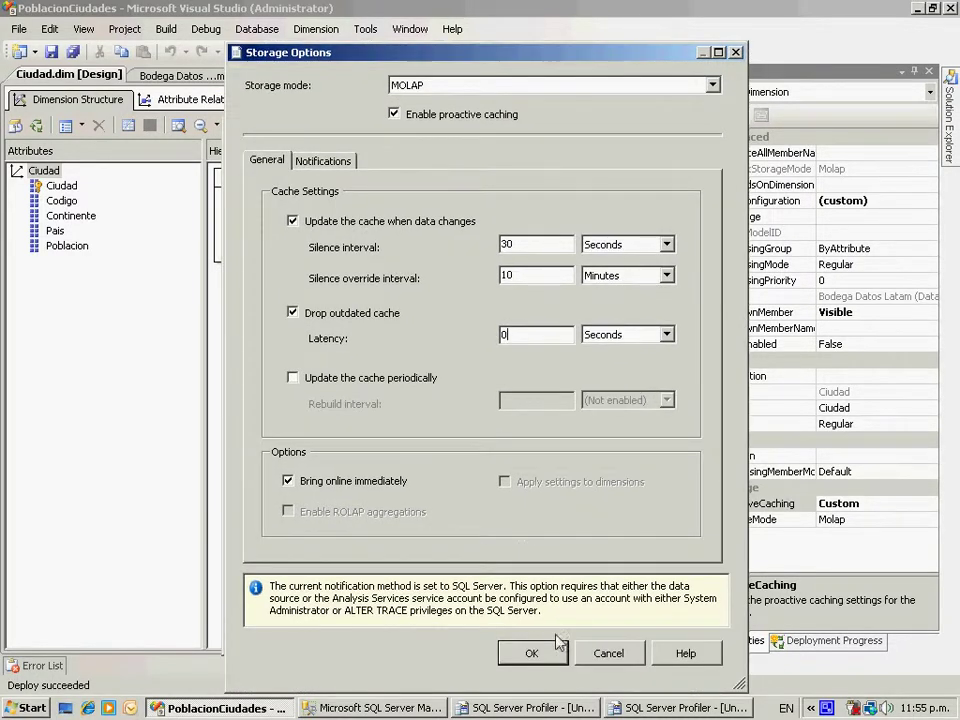
{"action": "left_click", "coordinate": [533, 655]}
{"action": "left_click", "coordinate": [508, 556]}
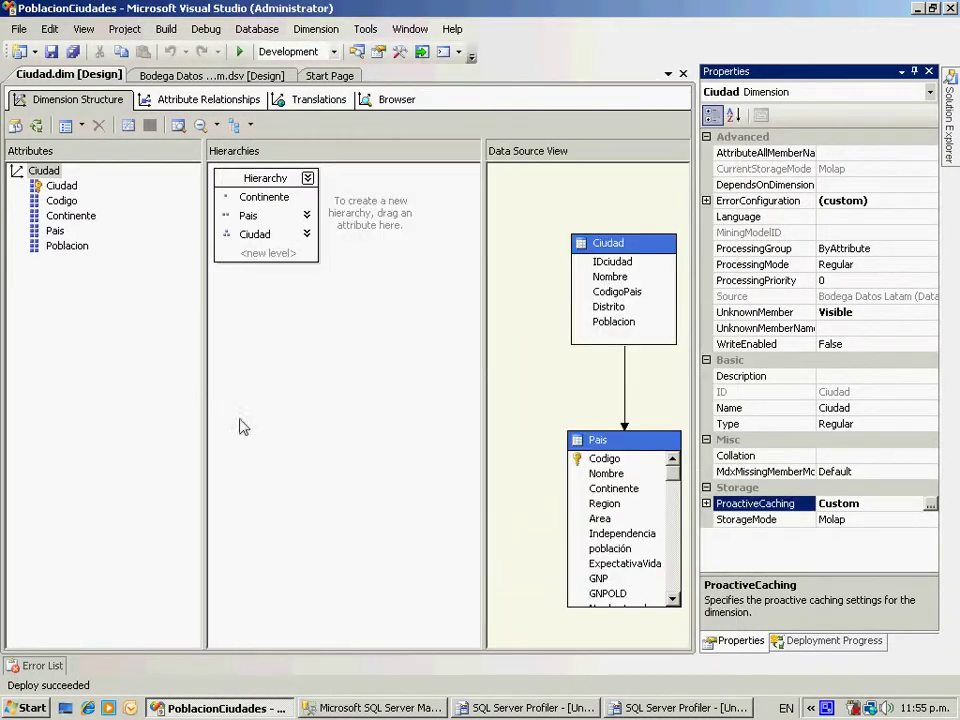
Build and deploy the project, and close the Ciudad processing dialog without running it.
{"action": "left_click", "coordinate": [16, 125]}
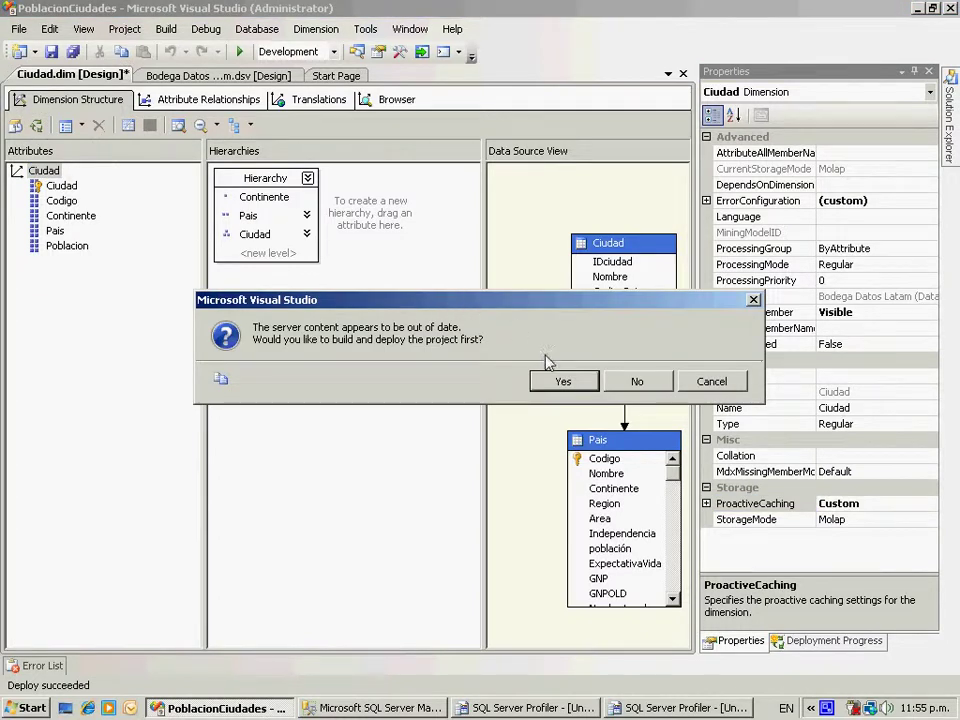
{"action": "left_click", "coordinate": [561, 379]}
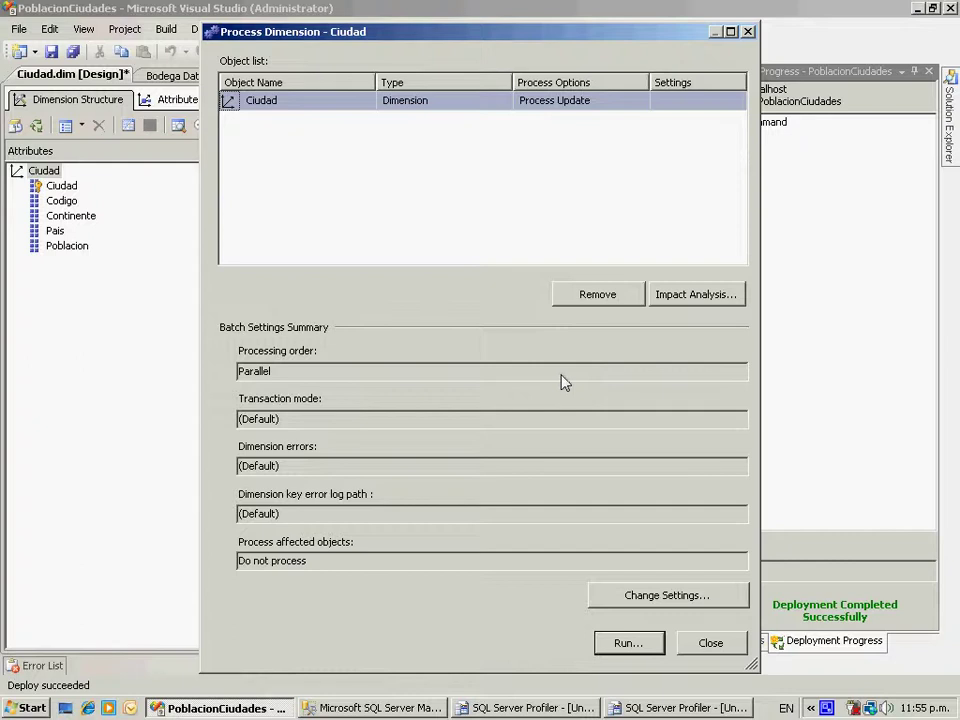
{"action": "left_click", "coordinate": [698, 646]}
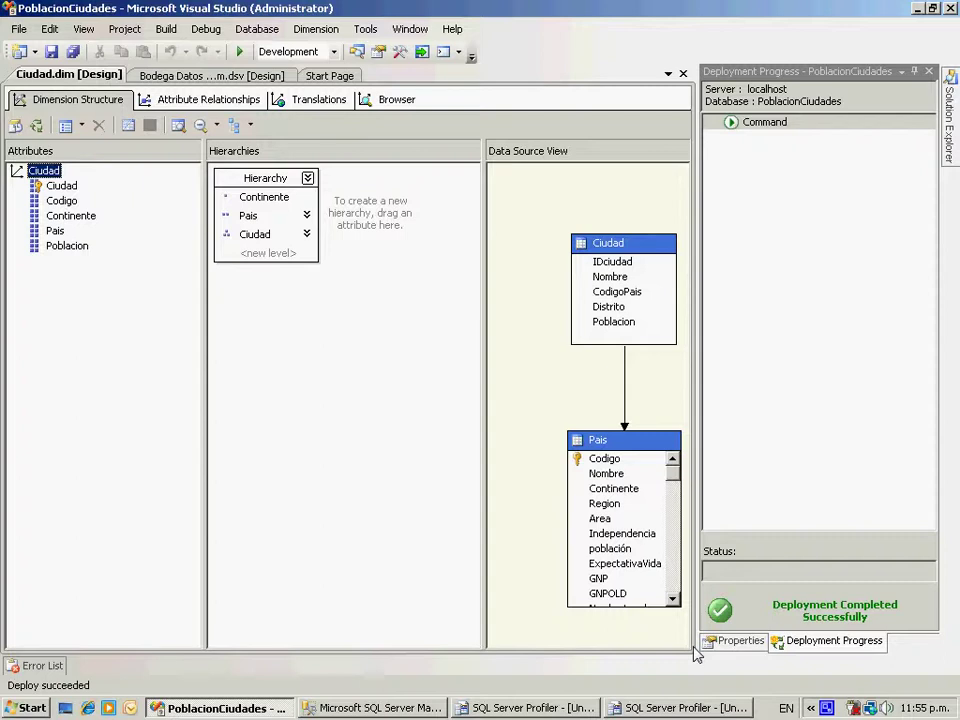
Open the Ciudad dimension browser, reconnect it to the redeployed dimension and view its city members.
{"action": "left_click", "coordinate": [392, 99]}
{"action": "left_click", "coordinate": [633, 707]}
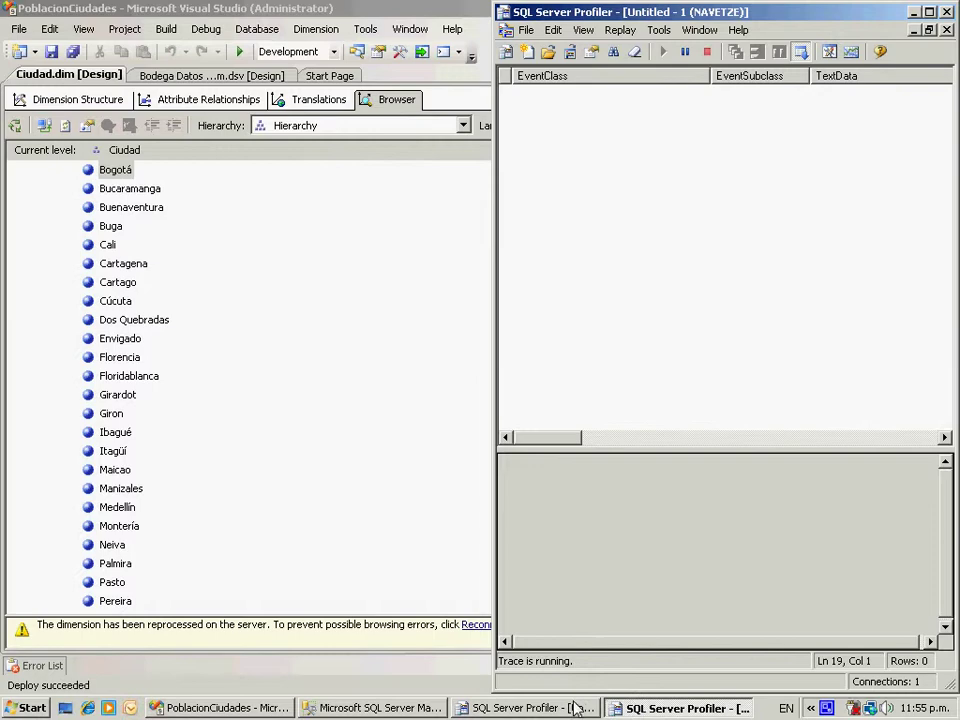
{"action": "left_click", "coordinate": [463, 622]}
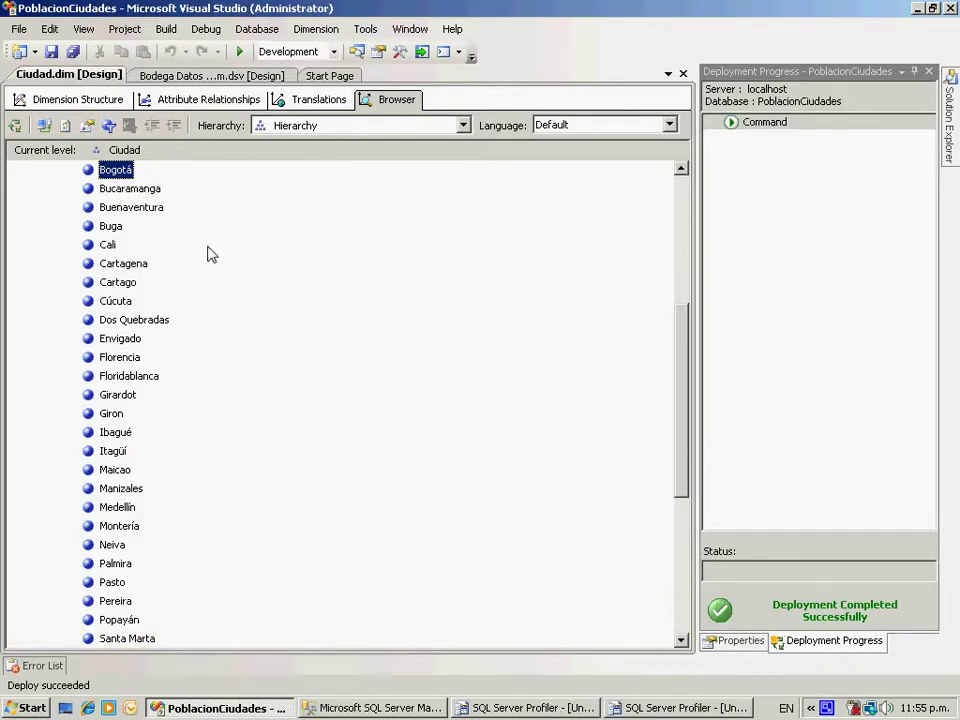
{"action": "left_click_drag", "start_coordinate": [677, 328], "coordinate": [681, 319]}
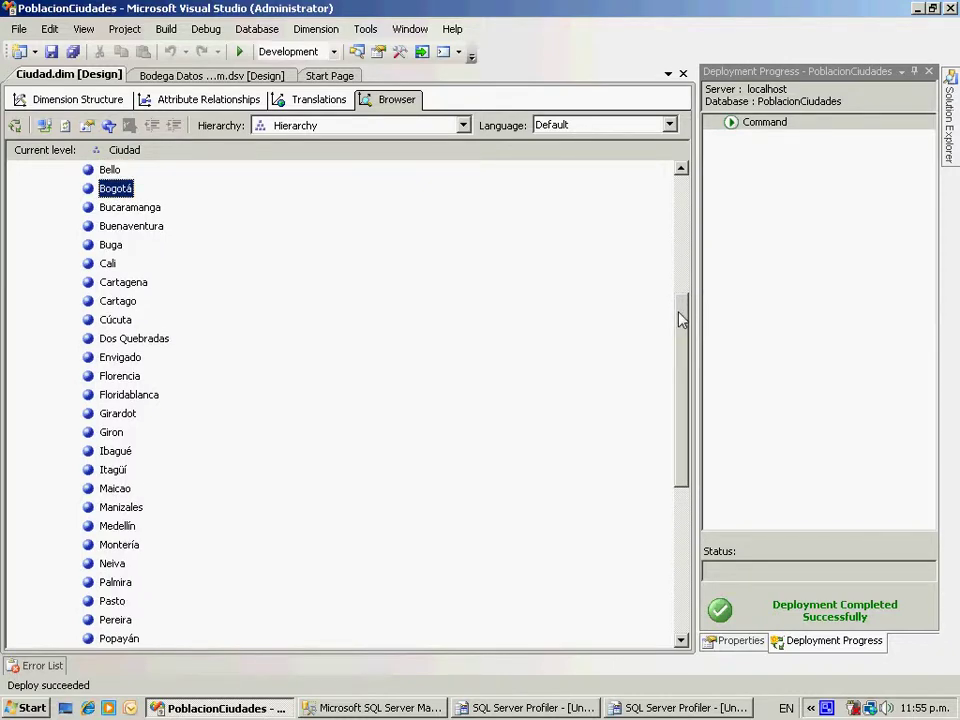
Review the events logged in both SQL Server Profiler traces and clear the MDX query trace.
{"action": "left_click", "coordinate": [525, 707]}
{"action": "left_click", "coordinate": [648, 707]}
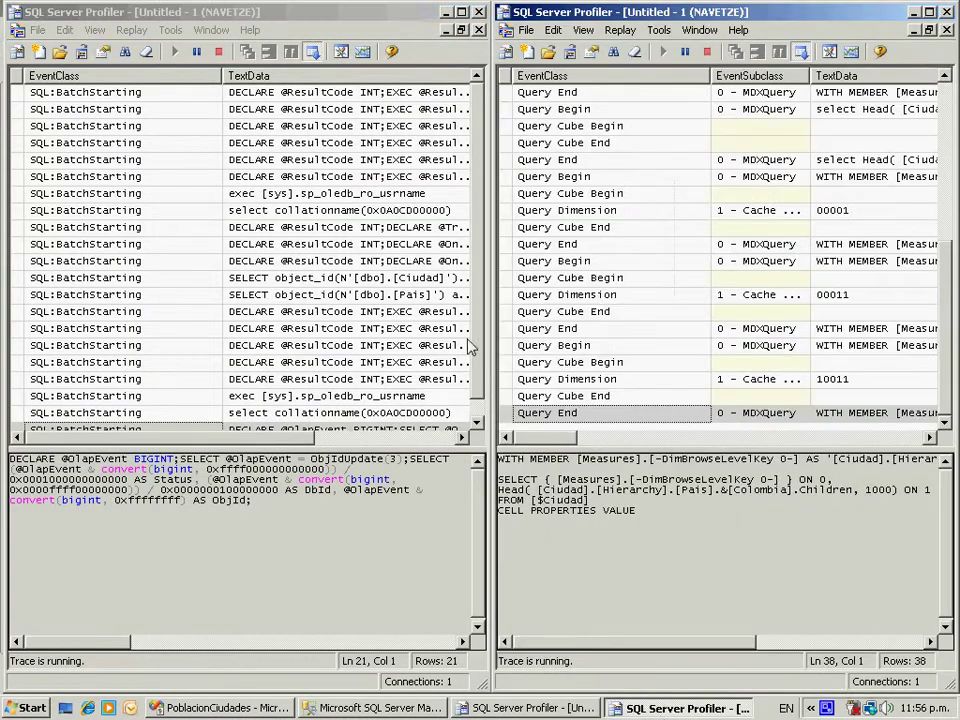
{"action": "left_click", "coordinate": [636, 53]}
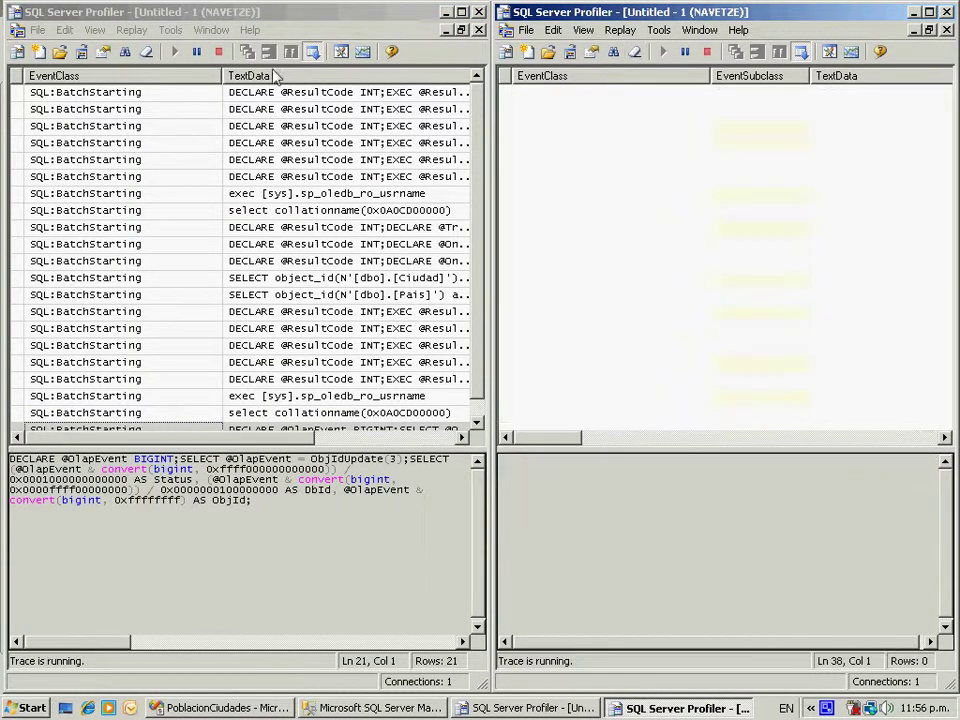
Clear the SQL batch trace, and refresh the Ciudad dimension browser to check the resulting events in both SQL Server Profiler traces.
{"action": "left_click", "coordinate": [146, 54]}
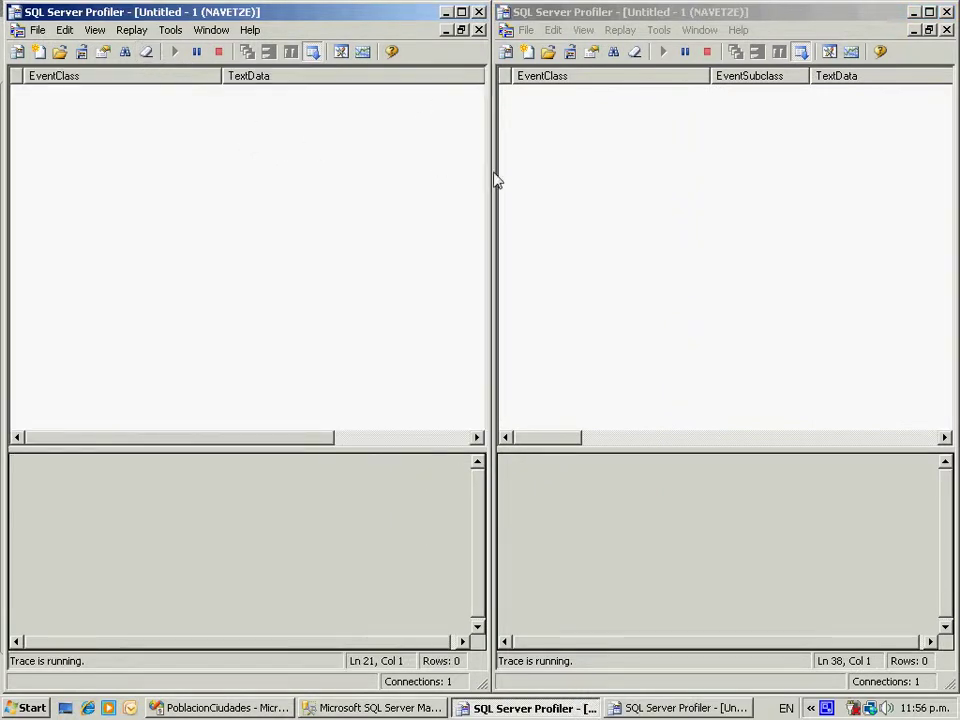
{"action": "left_click", "coordinate": [215, 707]}
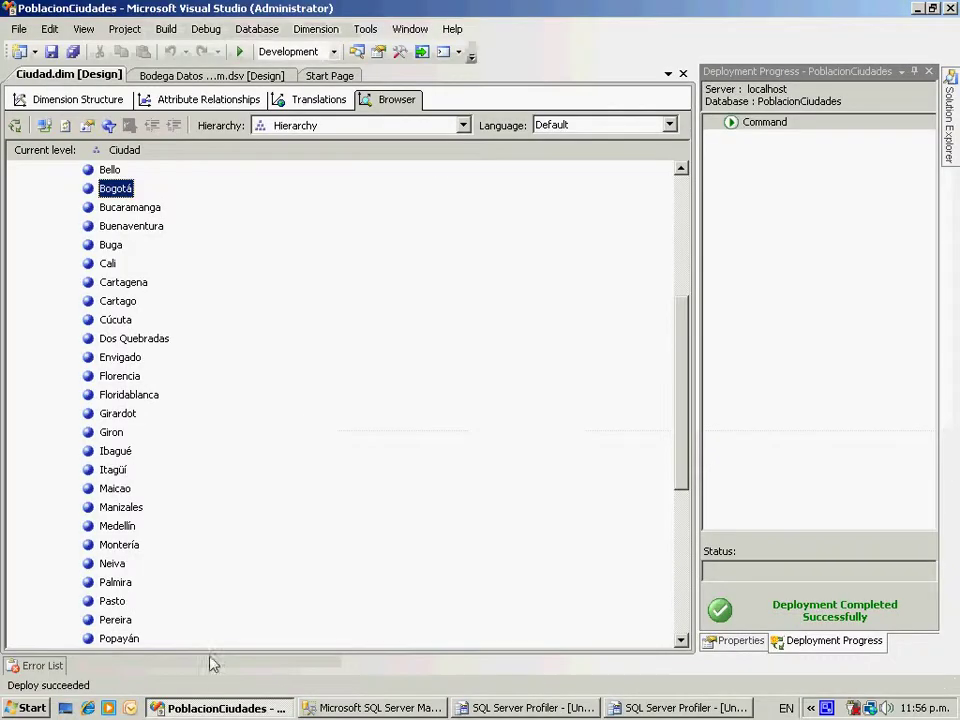
{"action": "left_click", "coordinate": [62, 124]}
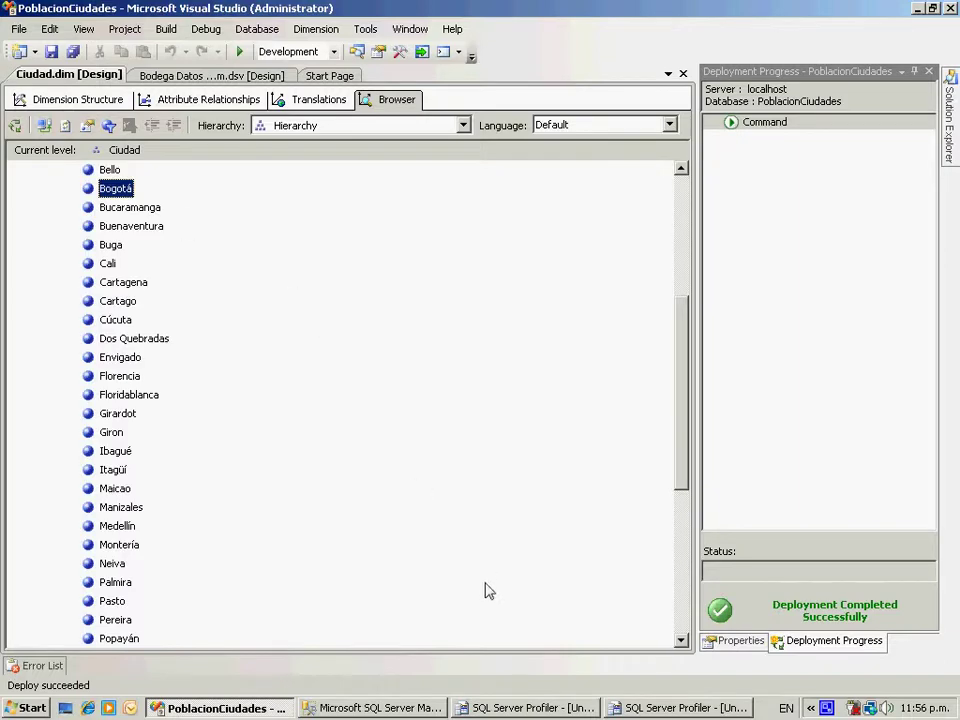
{"action": "left_click", "coordinate": [545, 707]}
{"action": "left_click", "coordinate": [633, 708]}
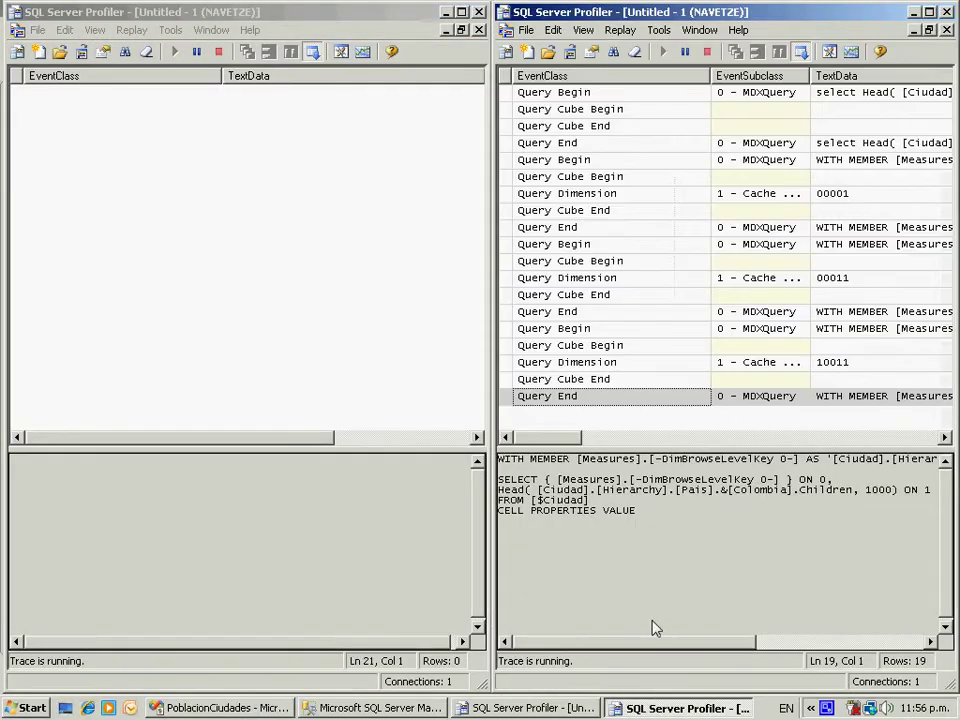
Clear the MDX query trace and run the UPDATE in Management Studio that sets Ciudad to 'Santafé de Bogotá' where it is 'Bogotá'.
{"action": "left_click", "coordinate": [634, 55]}
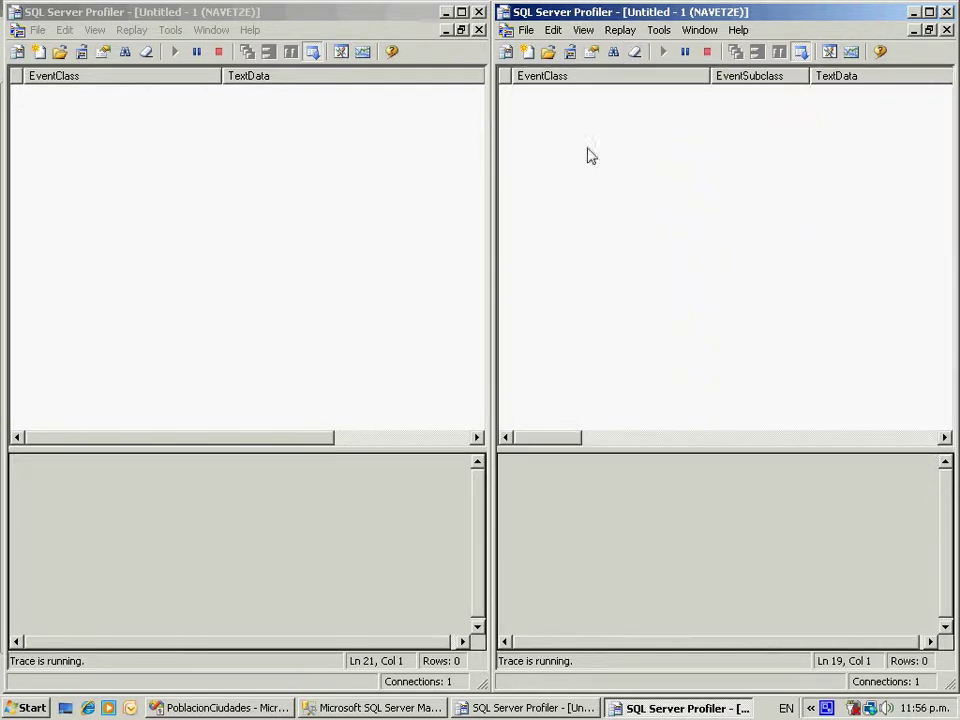
{"action": "left_click", "coordinate": [313, 709]}
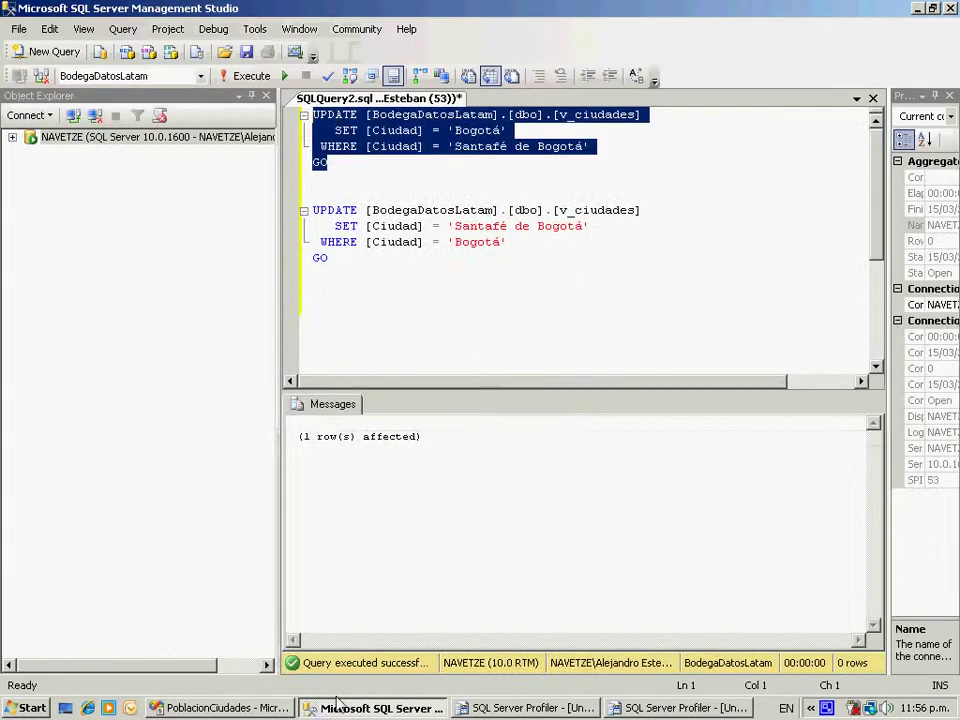
{"action": "left_click", "coordinate": [464, 326]}
{"action": "left_click_drag", "start_coordinate": [452, 319], "coordinate": [316, 208]}
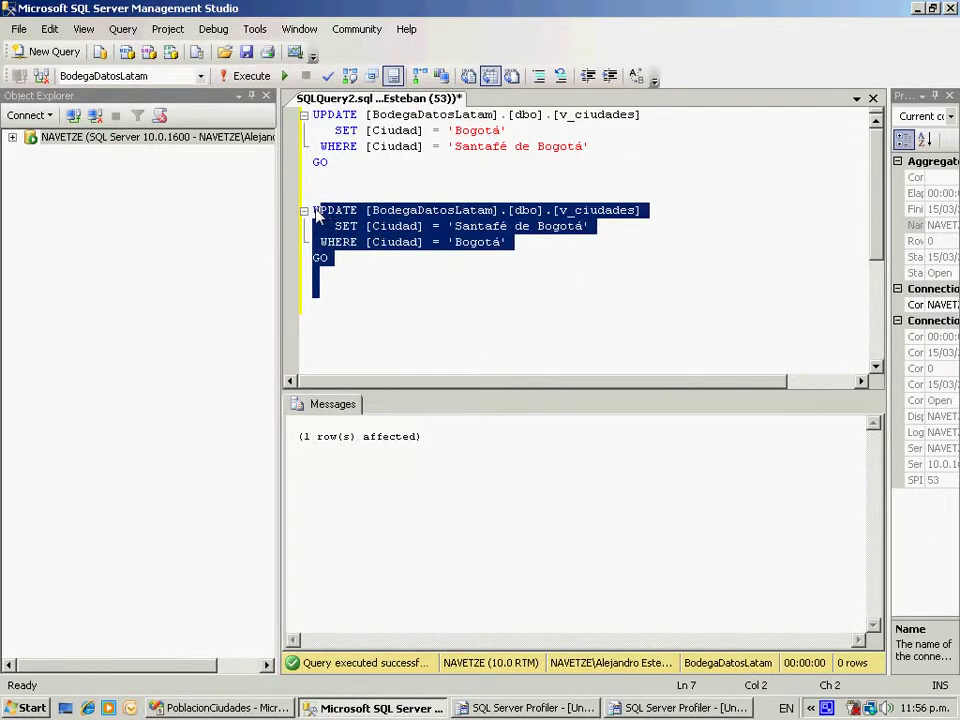
{"action": "left_click", "coordinate": [315, 208]}
{"action": "left_click_drag", "start_coordinate": [384, 303], "coordinate": [294, 196]}
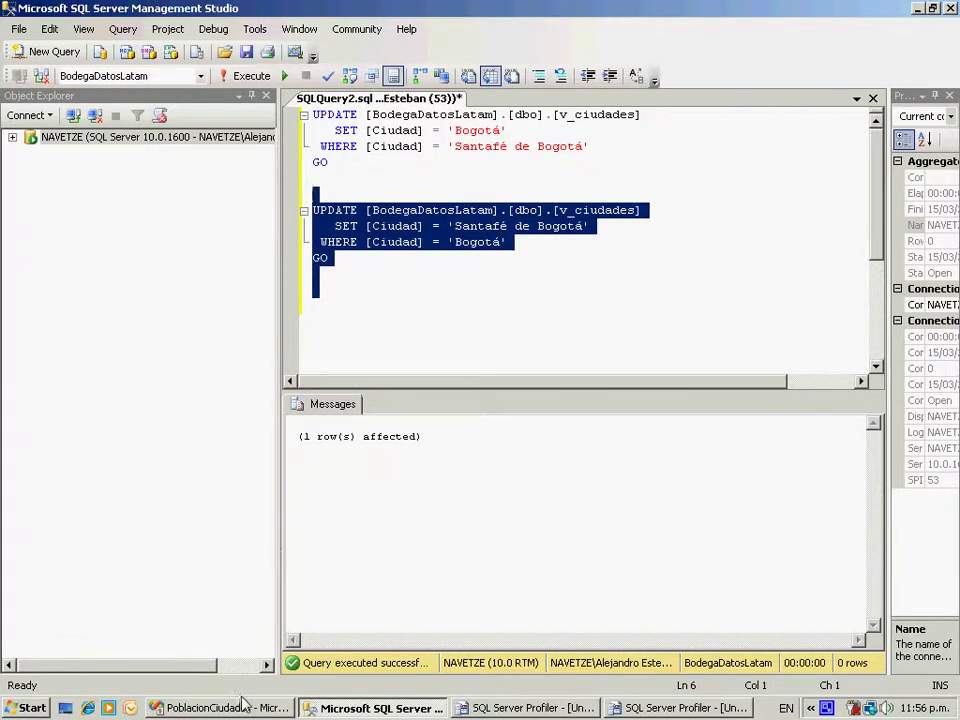
Check both SQL Server Profiler traces for events caused by the UPDATE, and clear the SQL batch trace.
{"action": "left_click", "coordinate": [667, 708]}
{"action": "left_click", "coordinate": [525, 708]}
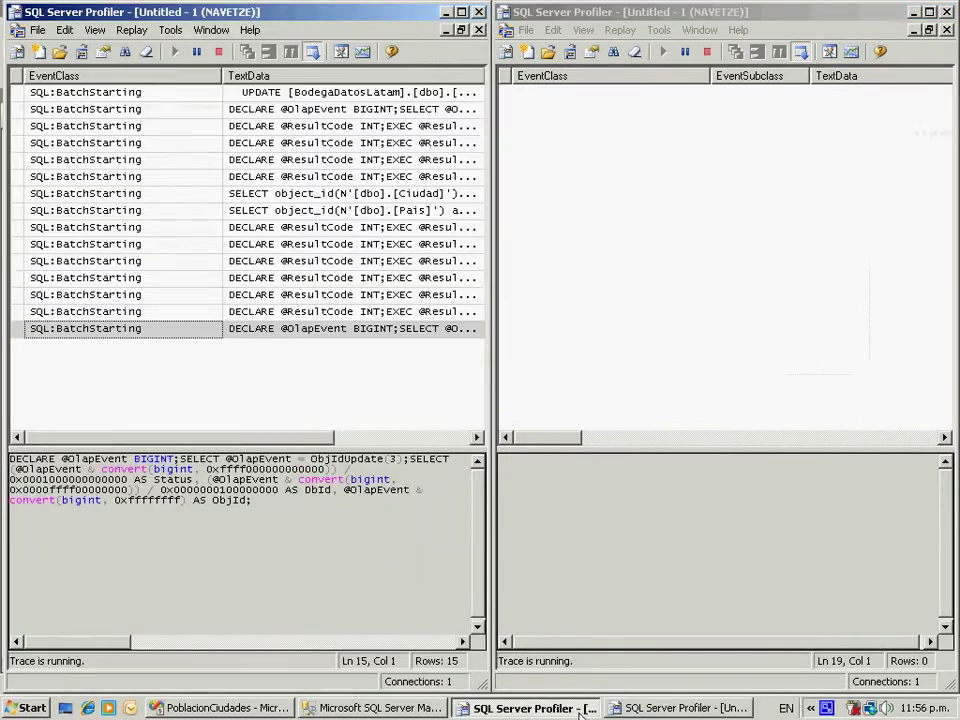
{"action": "left_click", "coordinate": [146, 51]}
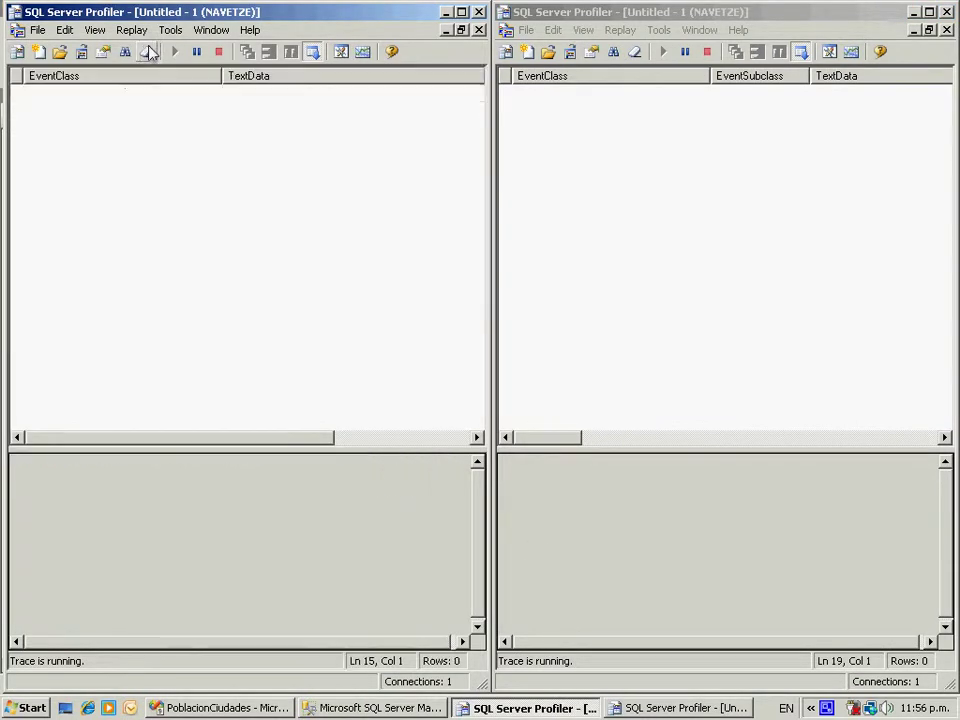
Refresh the Ciudad dimension browser in Visual Studio after the 'Santafé de Bogotá' update and examine the queries in both Profiler traces.
{"action": "left_click", "coordinate": [215, 708]}
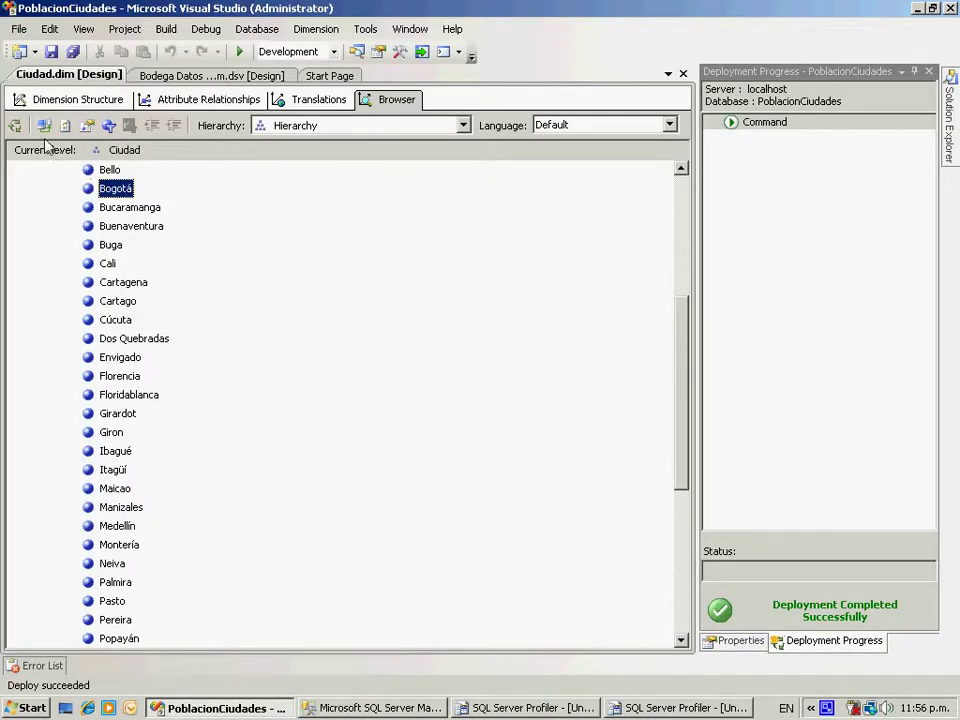
{"action": "left_click", "coordinate": [65, 125]}
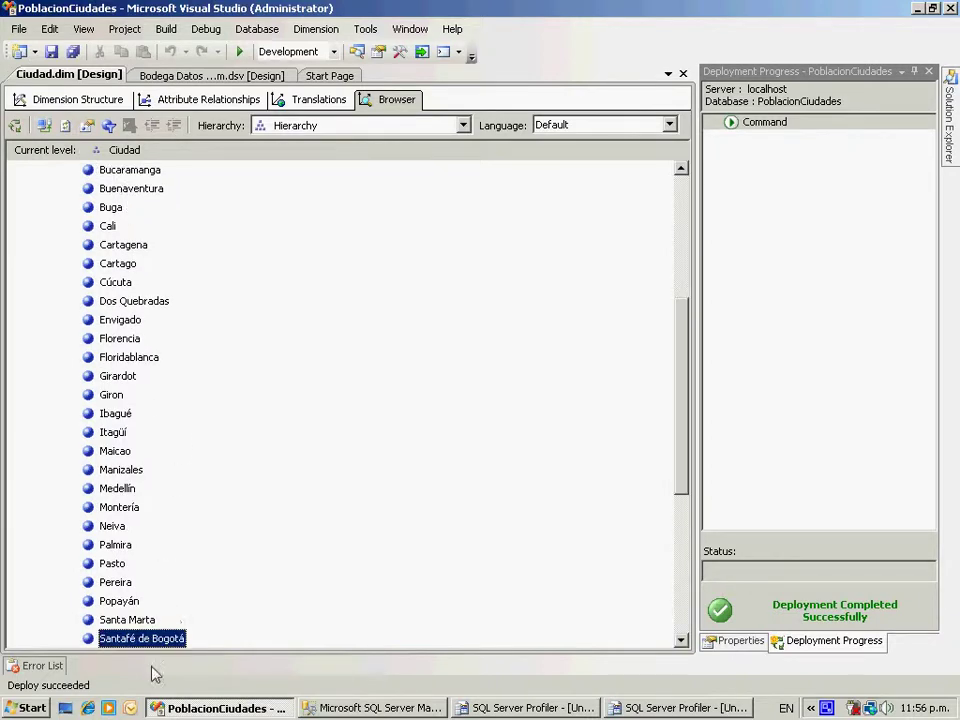
{"action": "left_click", "coordinate": [645, 712]}
{"action": "left_click", "coordinate": [525, 708]}
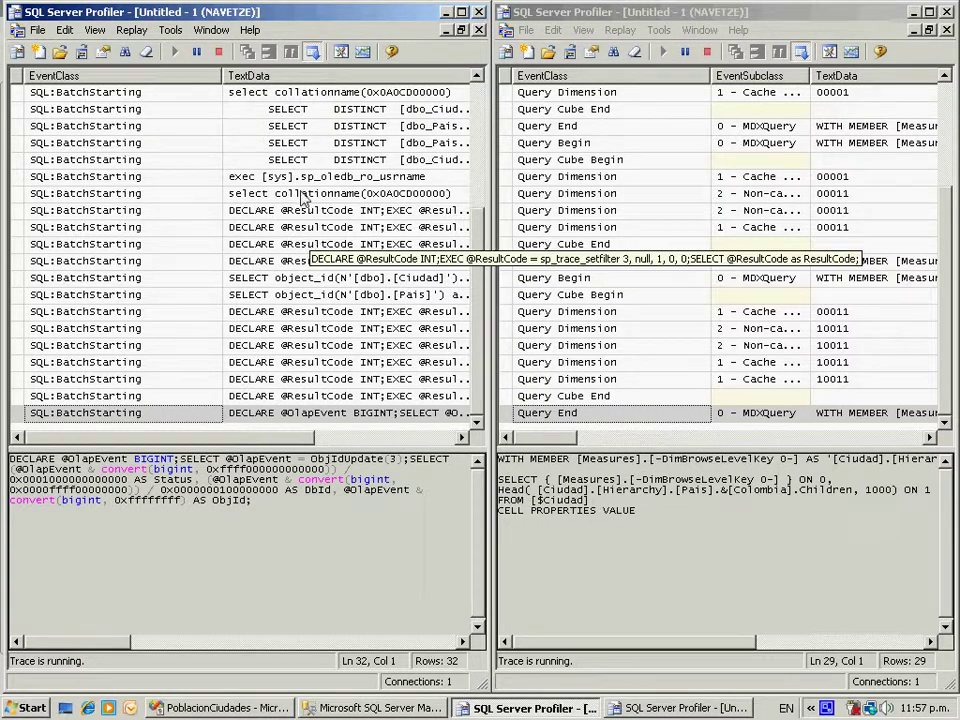
Clear both Profiler traces, and refresh the Ciudad dimension browser again to check whether its queries reach the relational source.
{"action": "left_click", "coordinate": [146, 51]}
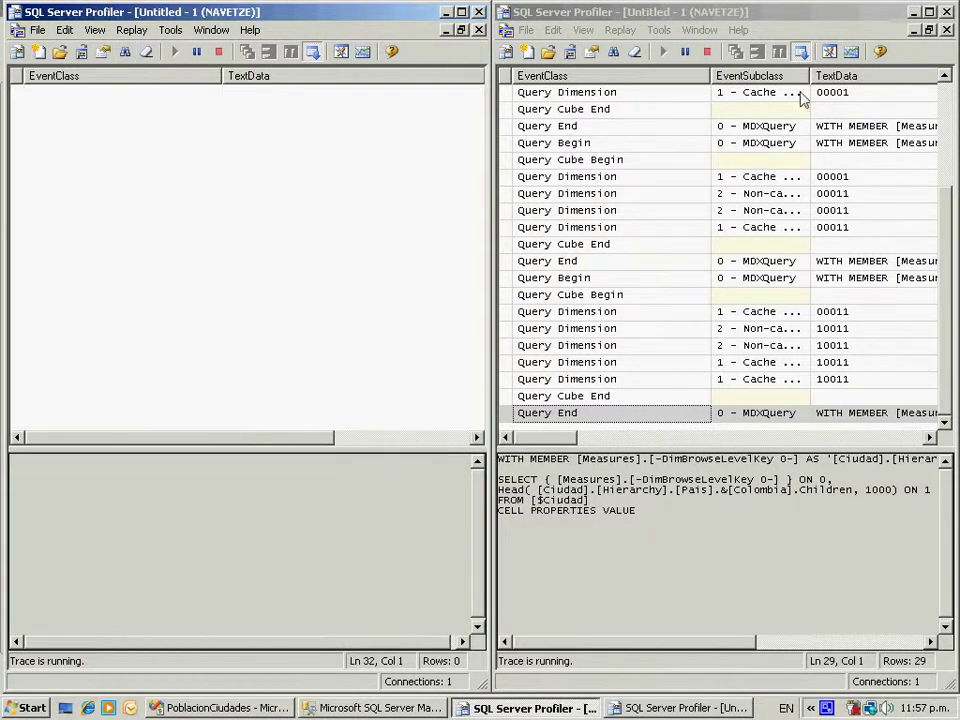
{"action": "left_click", "coordinate": [635, 52]}
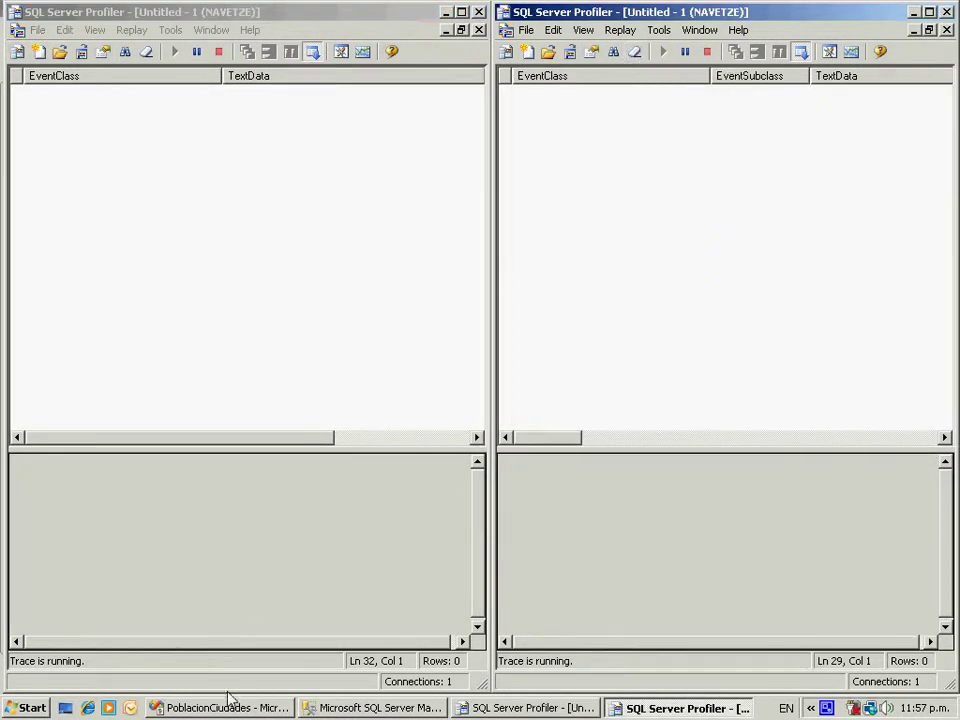
{"action": "left_click", "coordinate": [232, 705]}
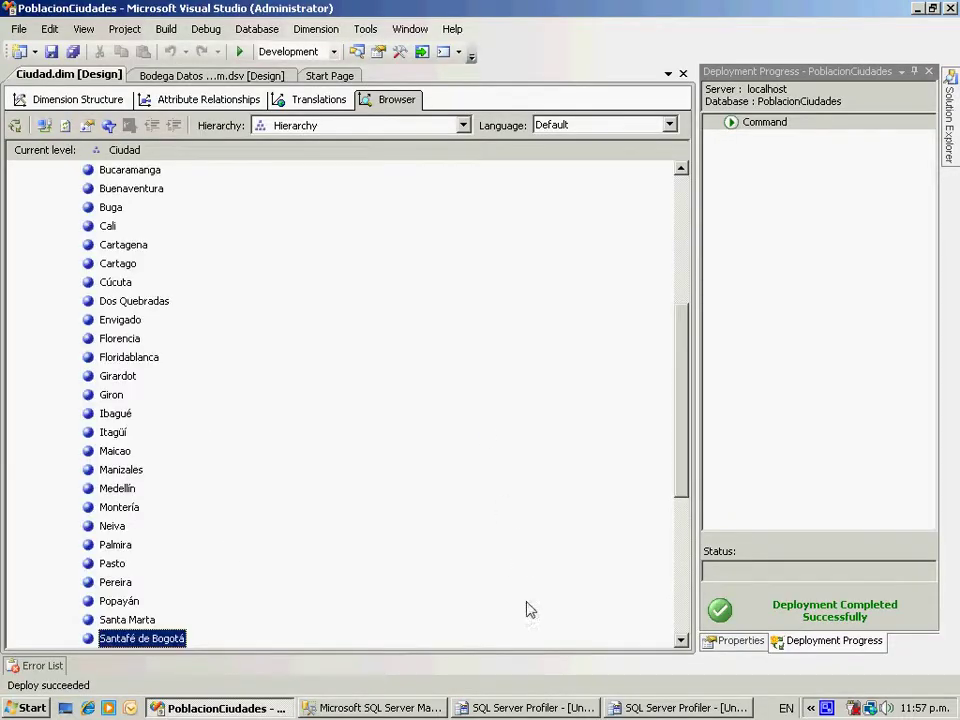
{"action": "left_click", "coordinate": [527, 707]}
{"action": "left_click", "coordinate": [683, 707]}
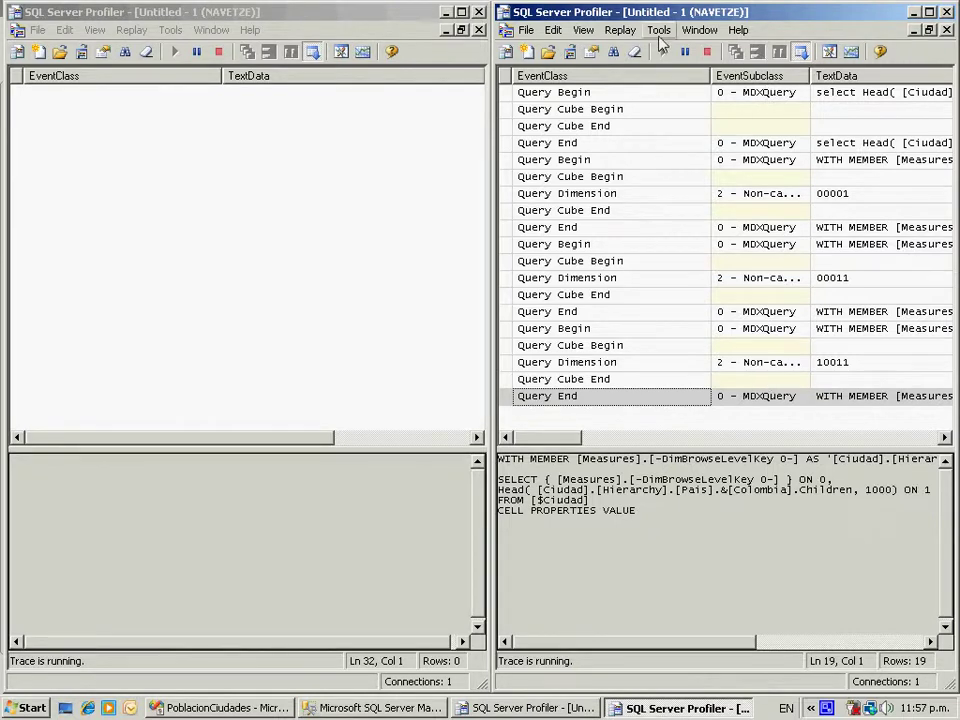
Run the UPDATE in Management Studio that sets Ciudad back to 'Bogotá' where it is 'Santafé de Bogotá'.
{"action": "left_click", "coordinate": [370, 708]}
{"action": "left_click", "coordinate": [452, 347]}
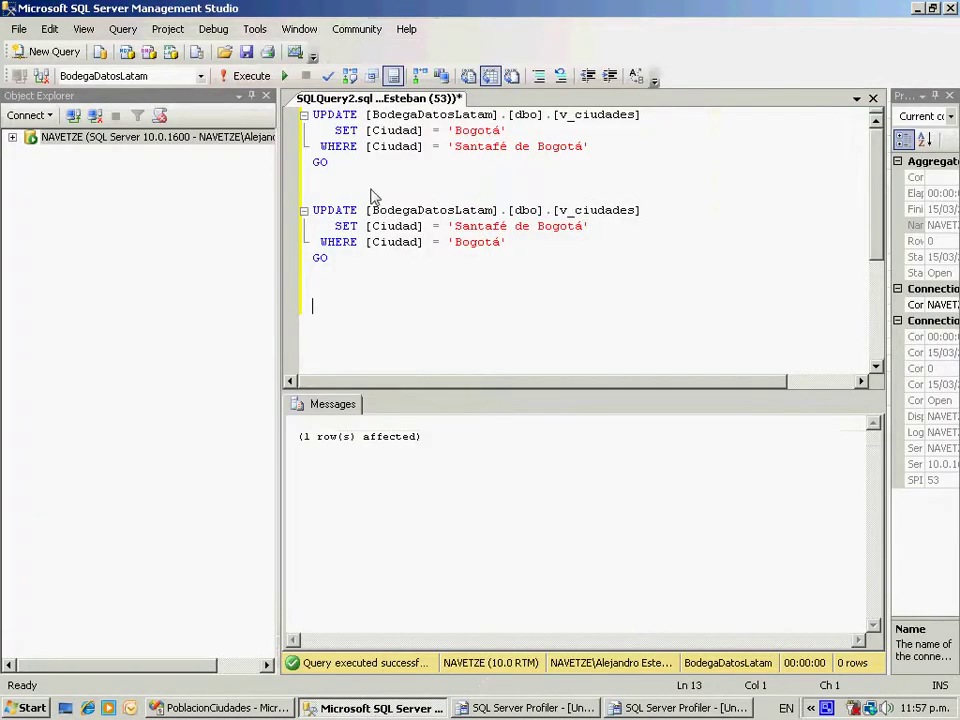
{"action": "left_click_drag", "start_coordinate": [336, 163], "coordinate": [301, 118]}
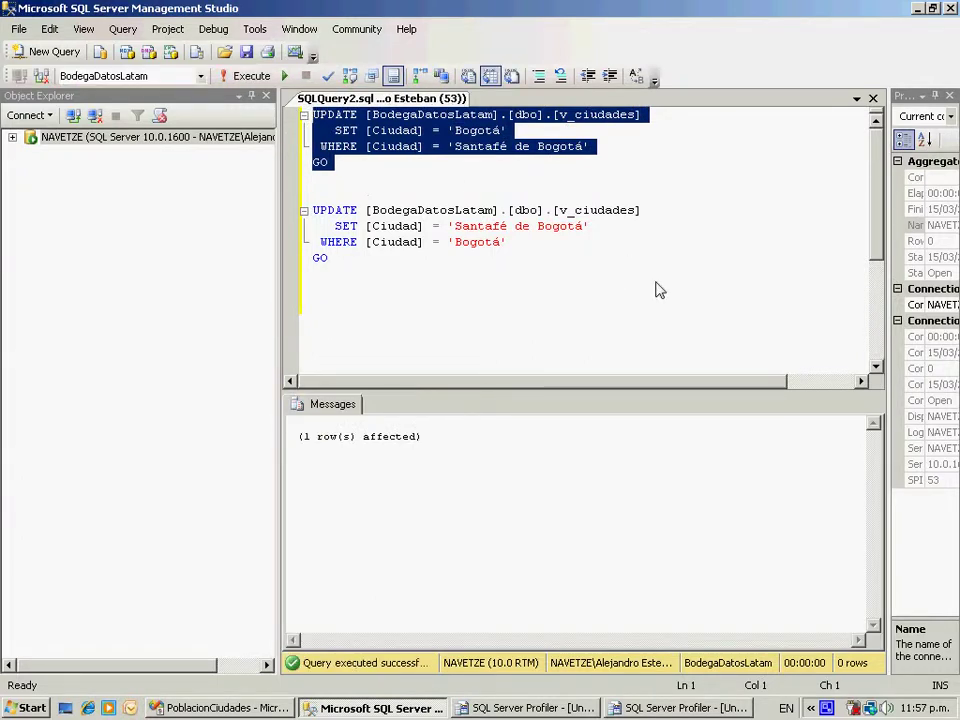
Bring up both SQL Server Profiler traces, check the events logged by the UPDATE and clear the two traces.
{"action": "left_click", "coordinate": [670, 705]}
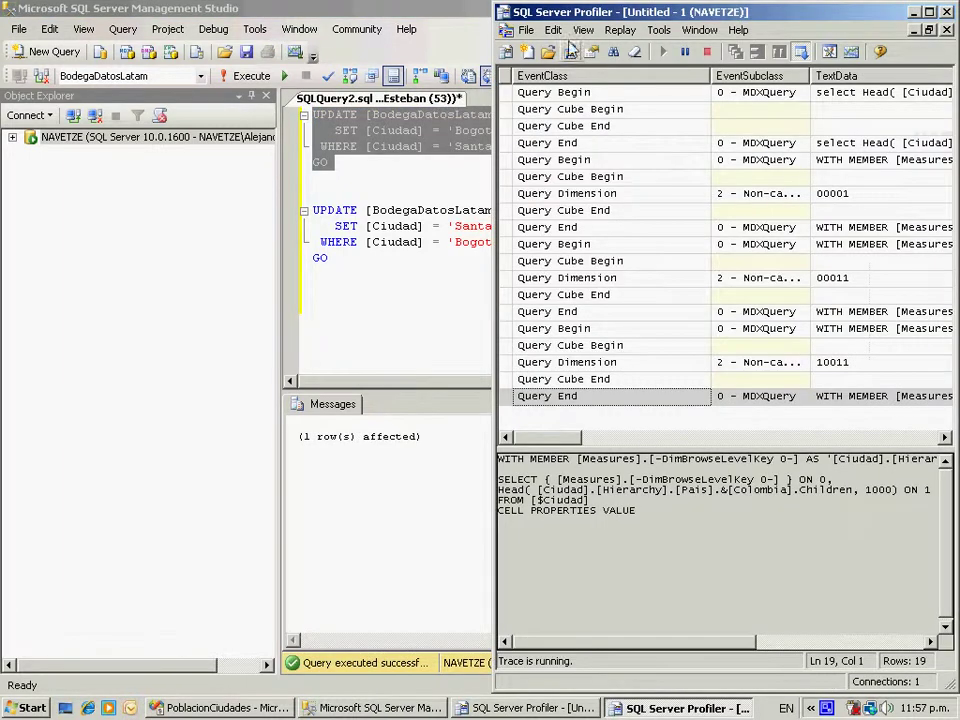
{"action": "left_click", "coordinate": [634, 51]}
{"action": "left_click", "coordinate": [525, 710]}
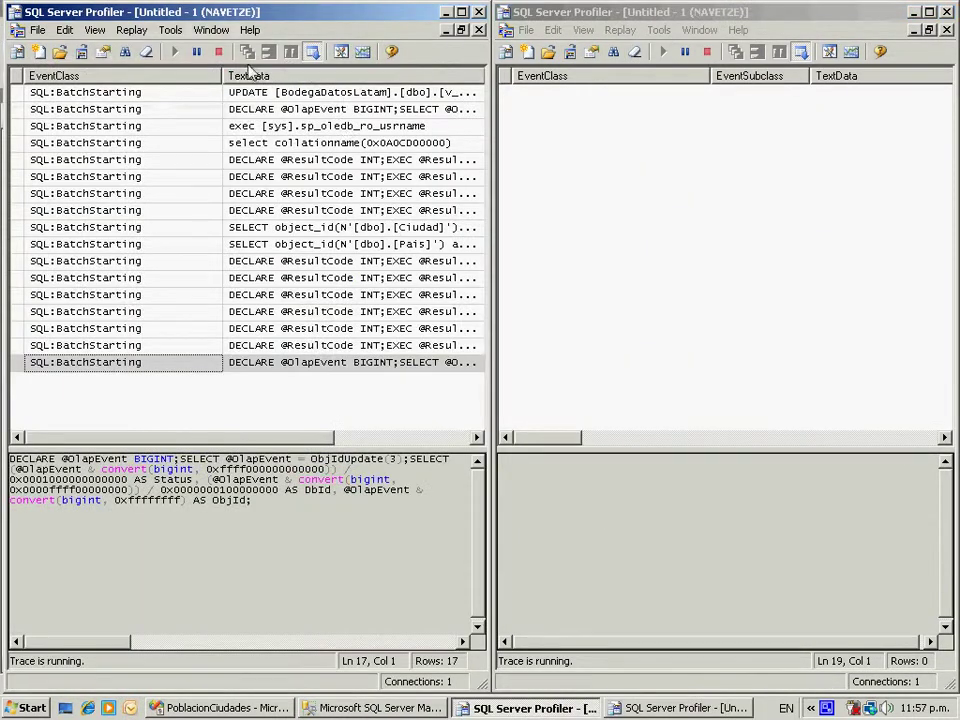
{"action": "left_click", "coordinate": [146, 51]}
Refresh the Ciudad dimension browser in Visual Studio, locate the Bogotá member and examine the resulting events in both Profiler traces.
{"action": "left_click", "coordinate": [216, 707]}
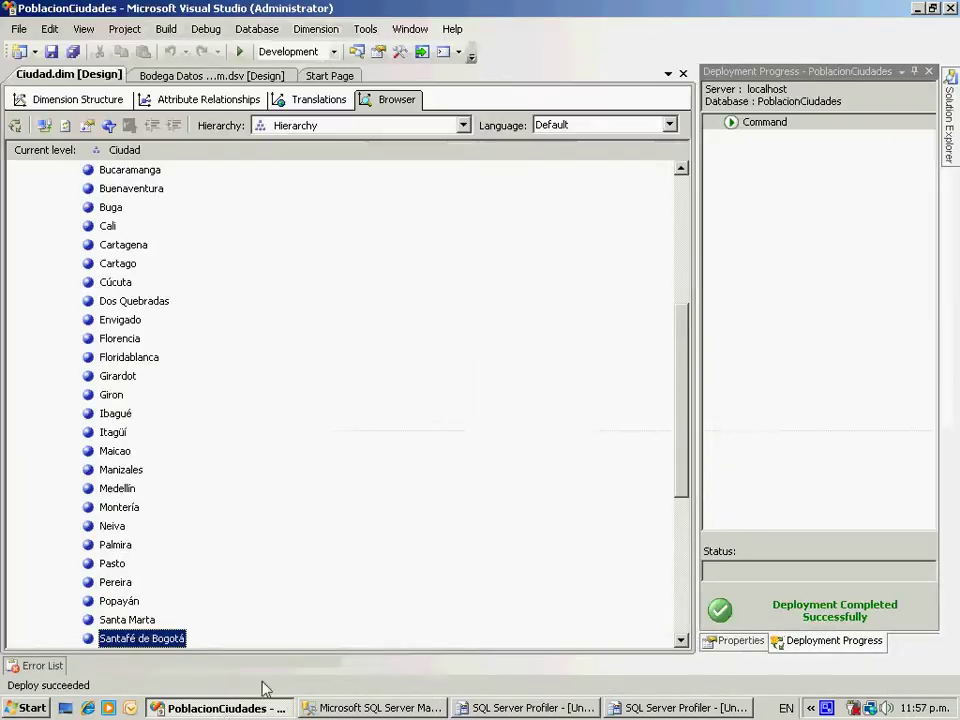
{"action": "left_click", "coordinate": [65, 125]}
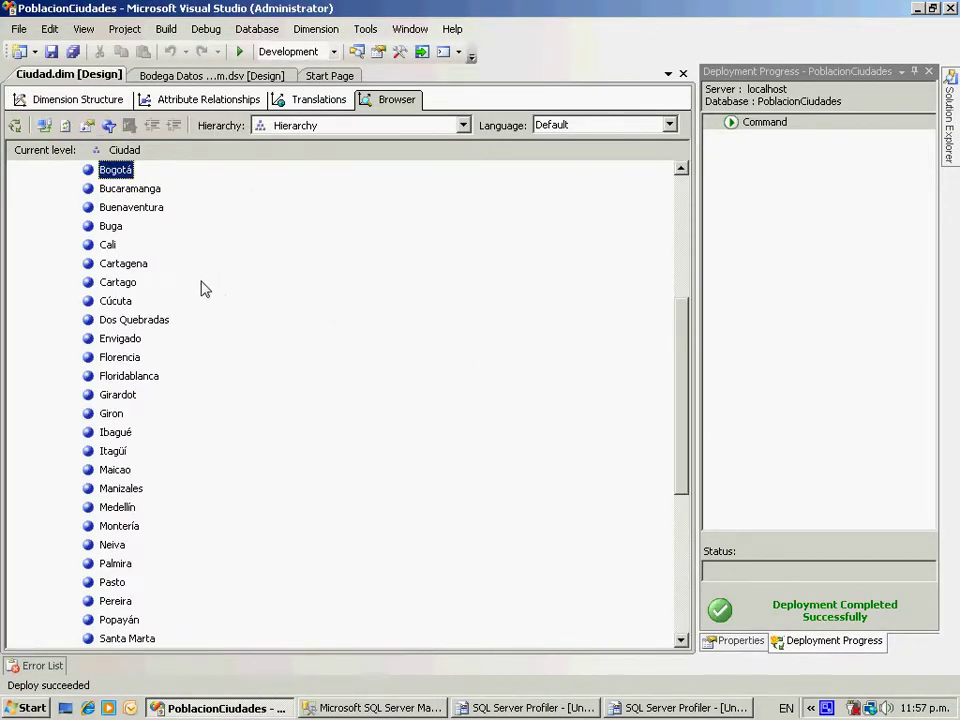
{"action": "mouse_move", "coordinate": [685, 330]}
{"action": "left_mouse_down"}
{"action": "mouse_move", "coordinate": [685, 352]}
{"action": "mouse_move", "coordinate": [686, 316]}
{"action": "left_mouse_up"}
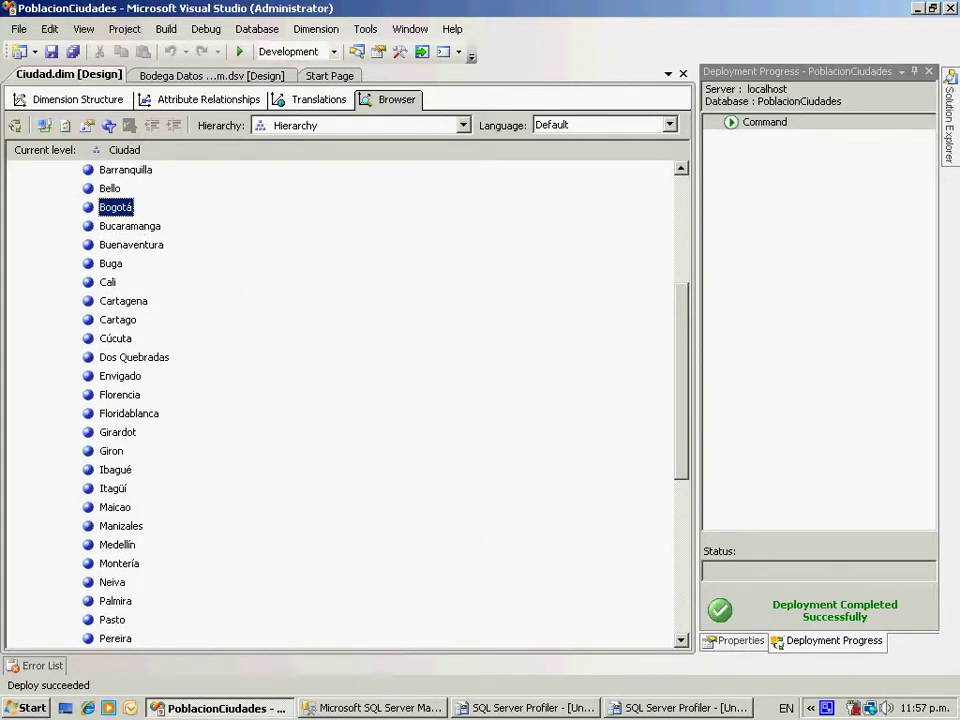
{"action": "left_click", "coordinate": [544, 710]}
{"action": "left_click", "coordinate": [630, 709]}
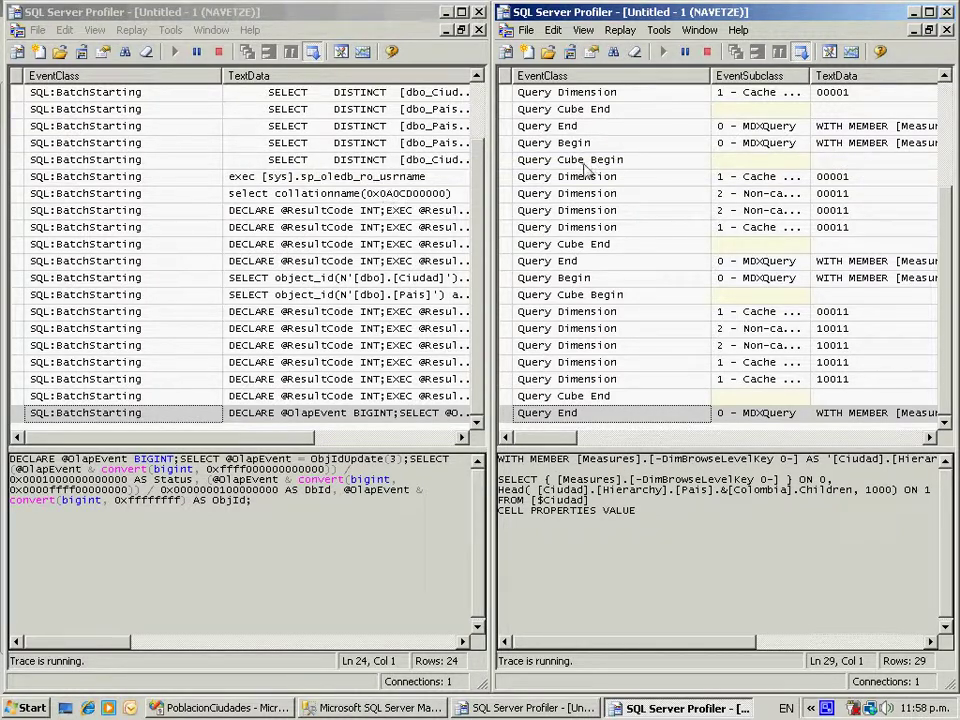
Empty both Profiler traces, and refresh the Ciudad dimension browser once more to compare the MDX and SQL events it generates.
{"action": "left_click", "coordinate": [634, 51]}
{"action": "left_click", "coordinate": [146, 51]}
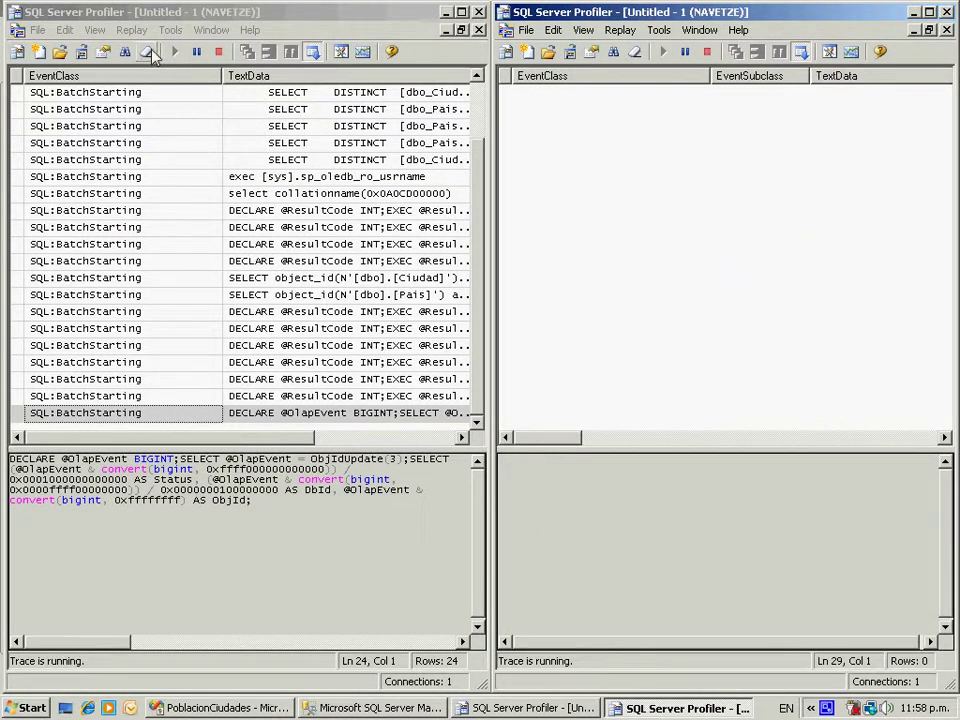
{"action": "left_click", "coordinate": [222, 708]}
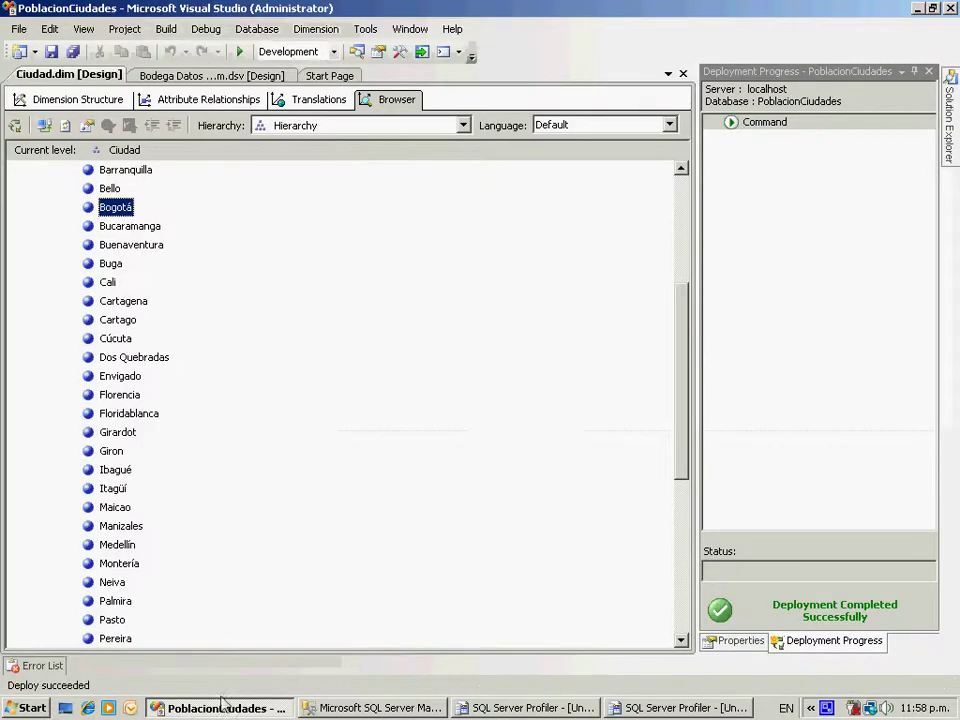
{"action": "left_click", "coordinate": [65, 125]}
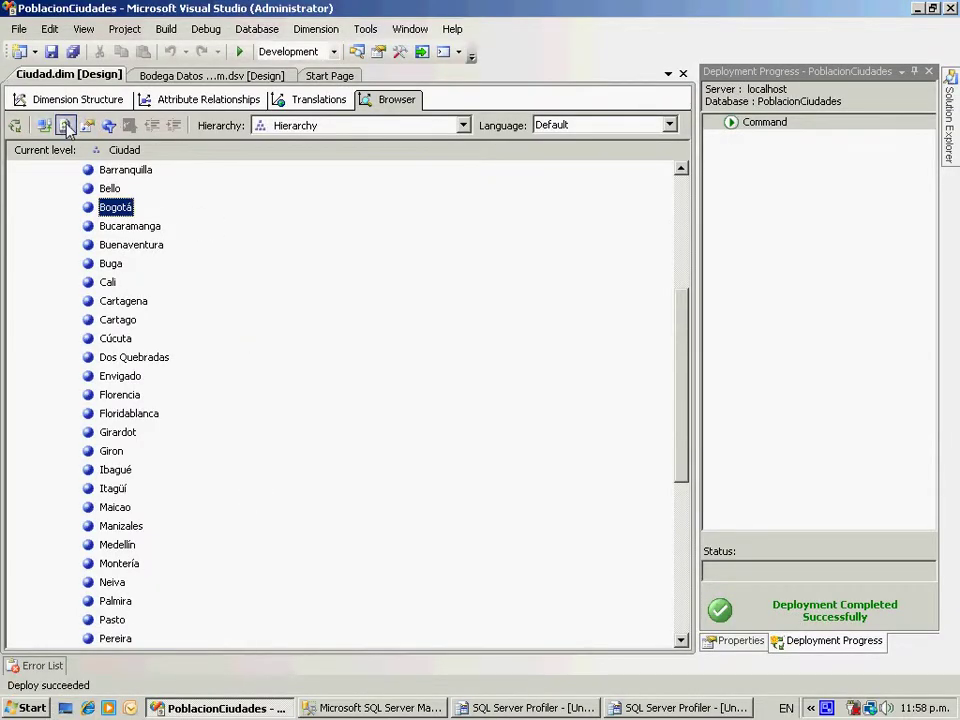
{"action": "left_click", "coordinate": [640, 708]}
{"action": "left_click", "coordinate": [525, 708]}
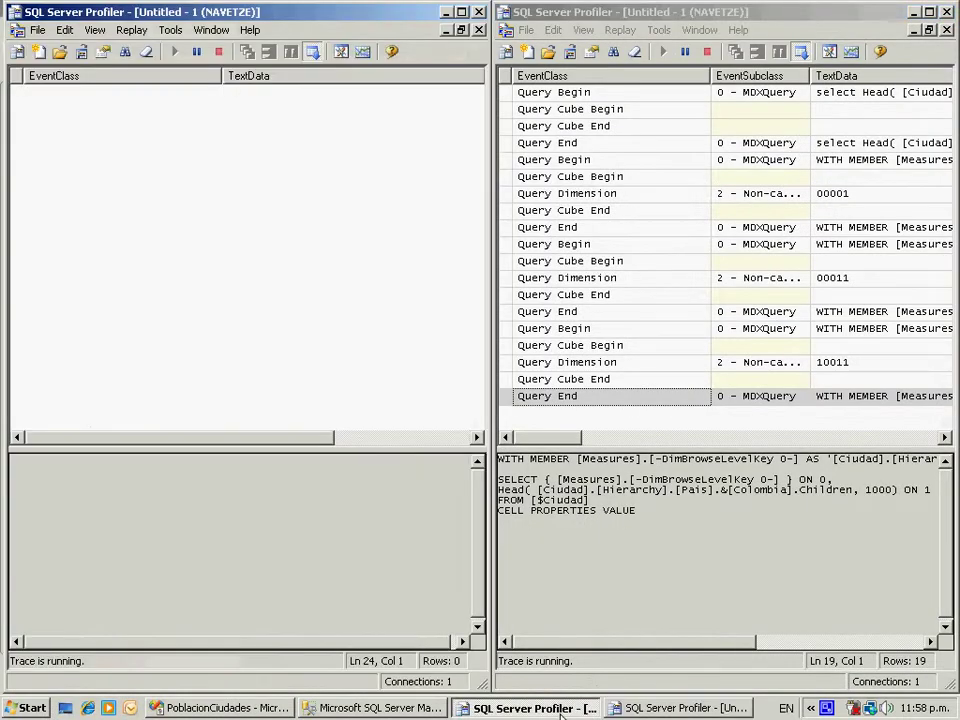